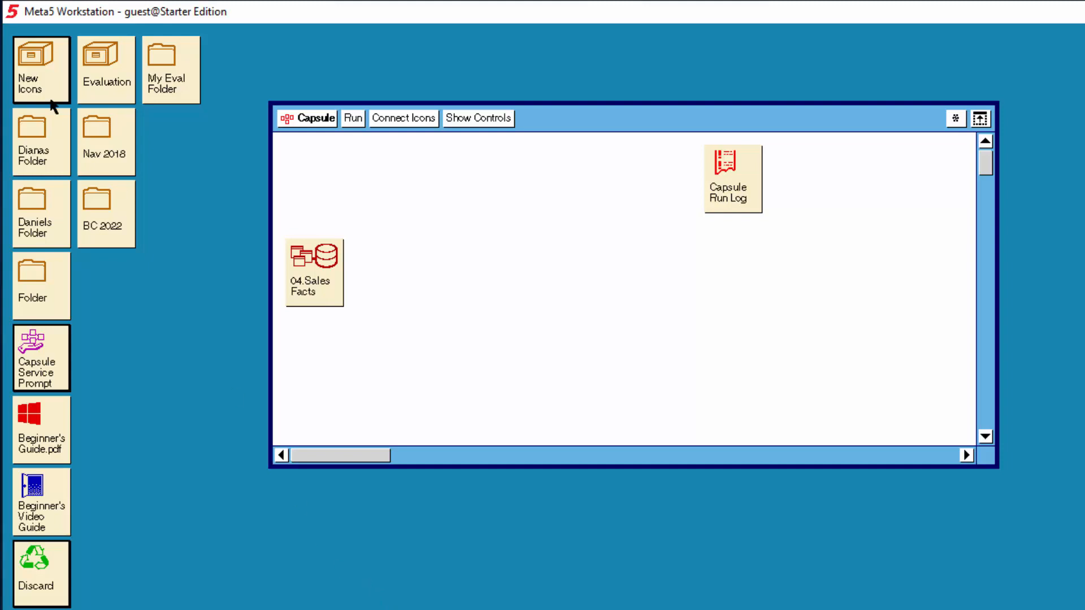
# - Add three Spreadsheet icons and one Excel Spreadsheet.xlsx icon to the capsule from the Blank Icons folder in New Icons
pyautogui.doubleClick(34, 79)
pyautogui.doubleClick(99, 120)
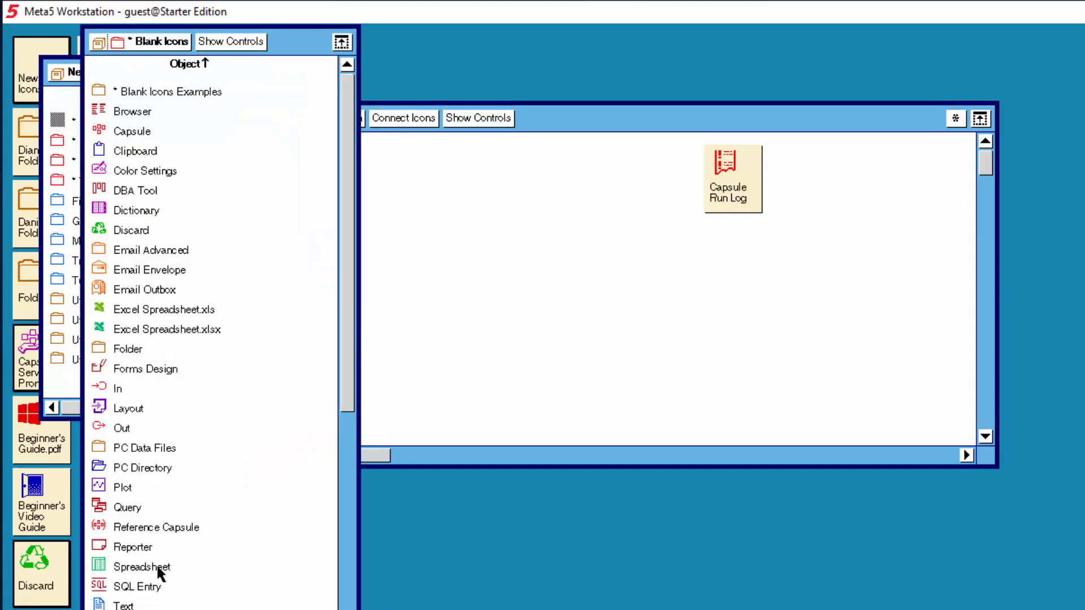
pyautogui.click(160, 566)
pyautogui.moveTo(154, 568); pyautogui.dragTo(460, 325)
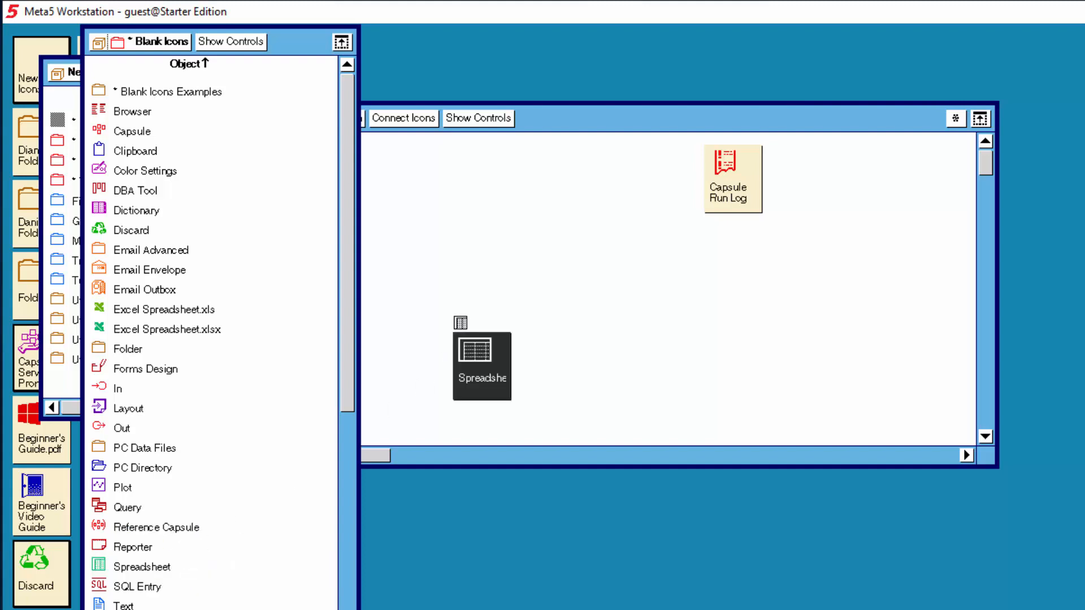
pyautogui.click(142, 566)
pyautogui.moveTo(141, 563); pyautogui.dragTo(546, 375)
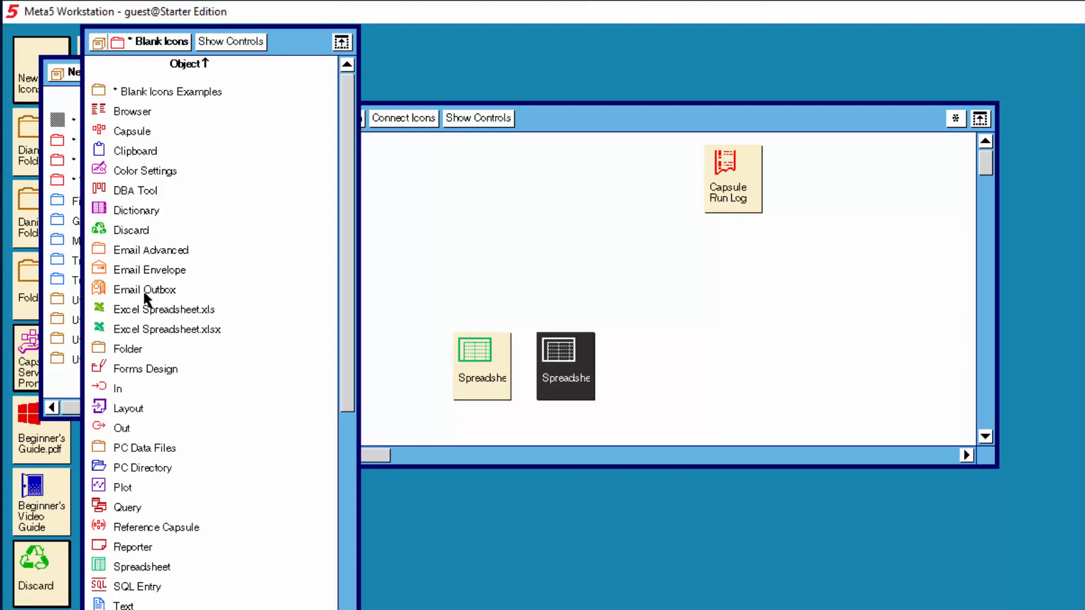
pyautogui.click(154, 330)
pyautogui.moveTo(151, 321); pyautogui.dragTo(665, 365)
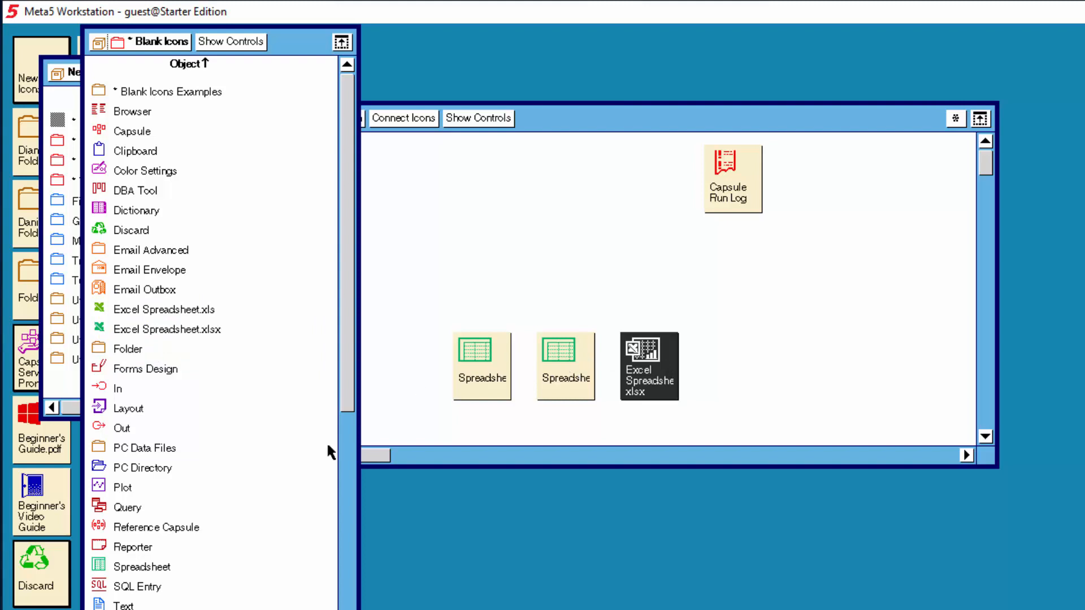
pyautogui.click(136, 568)
pyautogui.moveTo(134, 561); pyautogui.dragTo(511, 213)
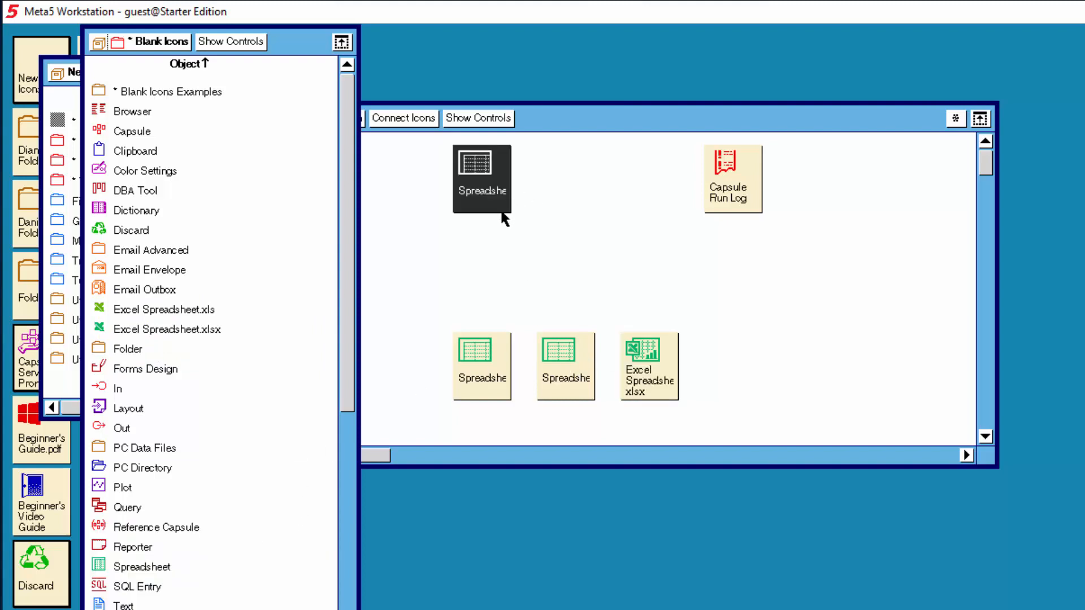
pyautogui.click(99, 44)
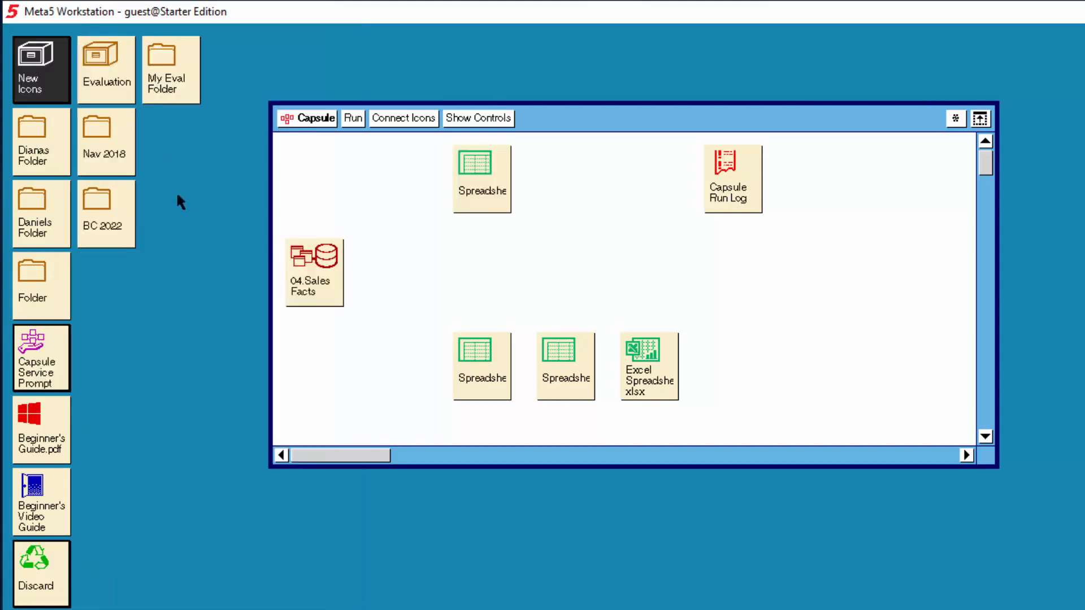
# - Add a Compress icon to the capsule from the Transformer Icons folder in New Icons
pyautogui.click(38, 90)
pyautogui.doubleClick(113, 182)
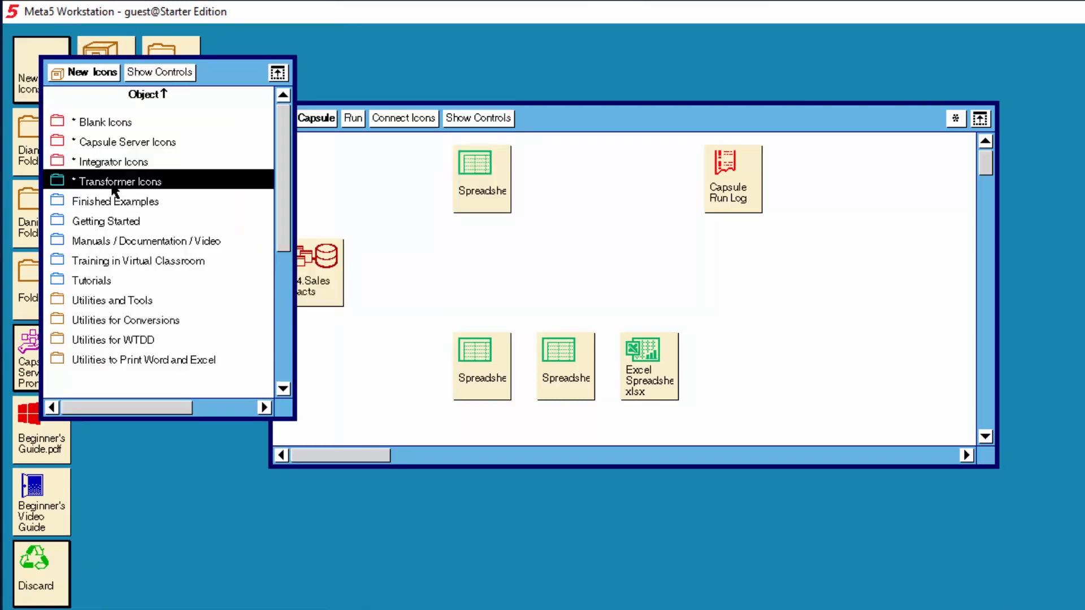
pyautogui.doubleClick(280, 266)
pyautogui.moveTo(581, 309); pyautogui.dragTo(873, 314)
pyautogui.click(55, 73)
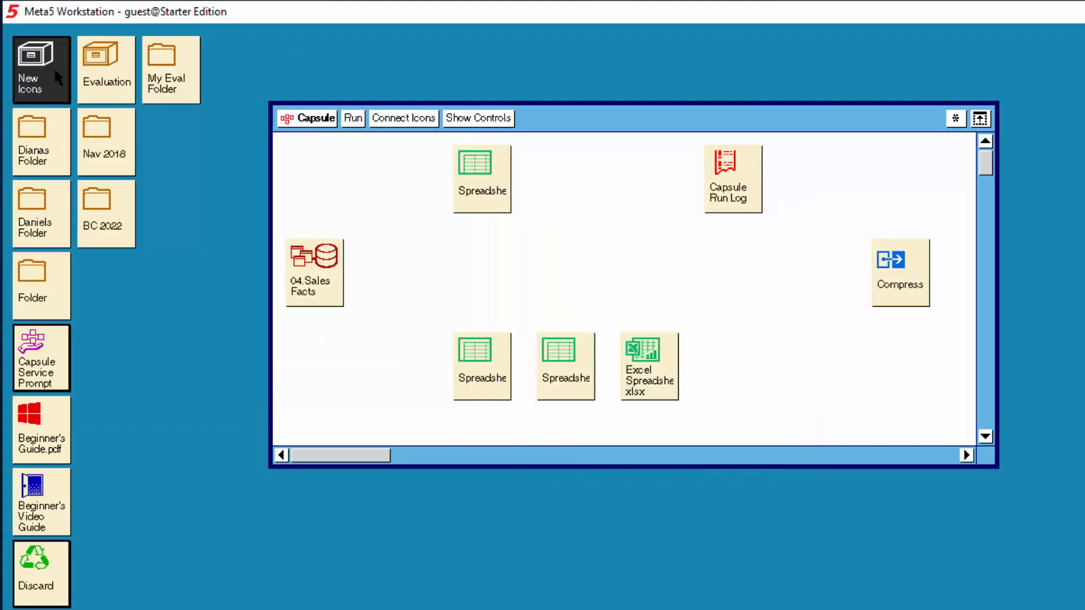
# - Line up Spreadsheet, Compress, Spreadsheet and Excel Spreadsheet in a row after 04.Sales Facts, with the remaining Spreadsheet above the second one
pyautogui.moveTo(472, 362); pyautogui.dragTo(393, 260)
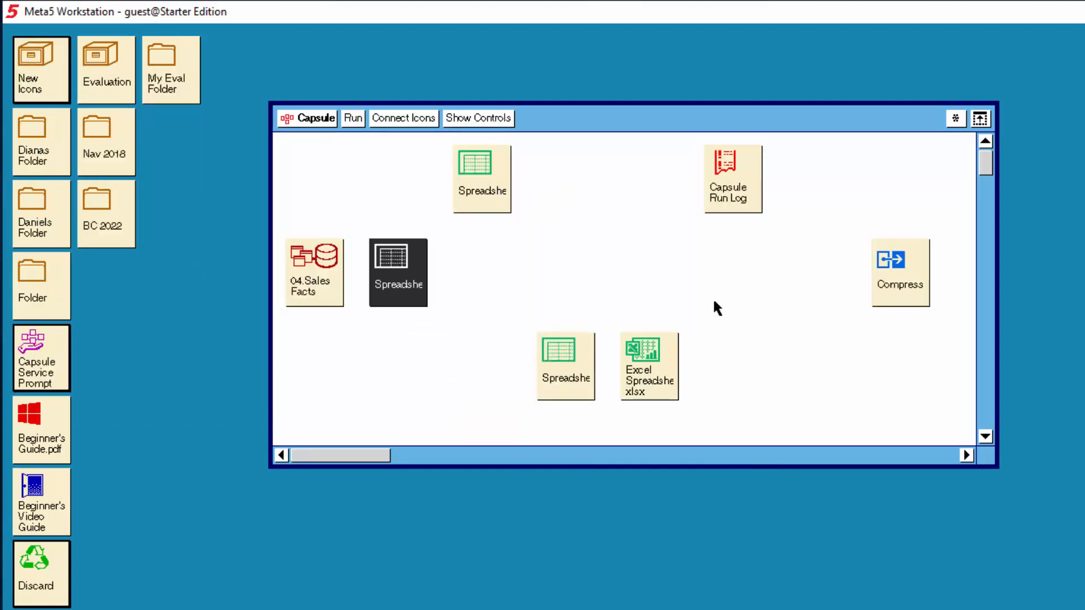
pyautogui.moveTo(889, 272); pyautogui.dragTo(470, 258)
pyautogui.moveTo(565, 383); pyautogui.dragTo(561, 270)
pyautogui.moveTo(626, 352); pyautogui.dragTo(642, 258)
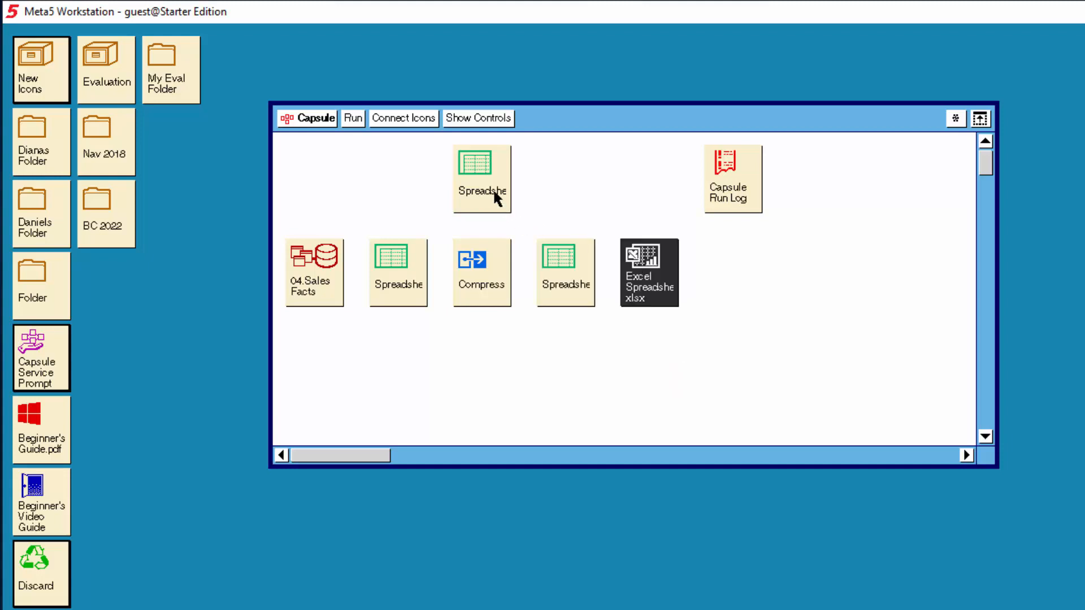
pyautogui.moveTo(472, 165); pyautogui.dragTo(556, 165)
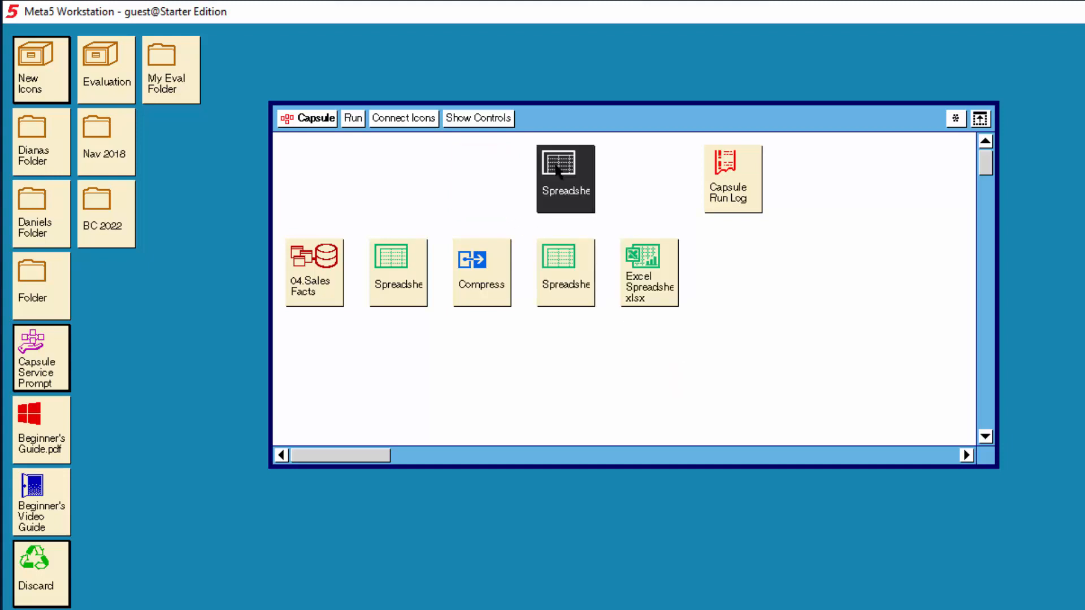
# - Rename the Spreadsheet icon above the row as Headings
pyautogui.rightClick(559, 182)
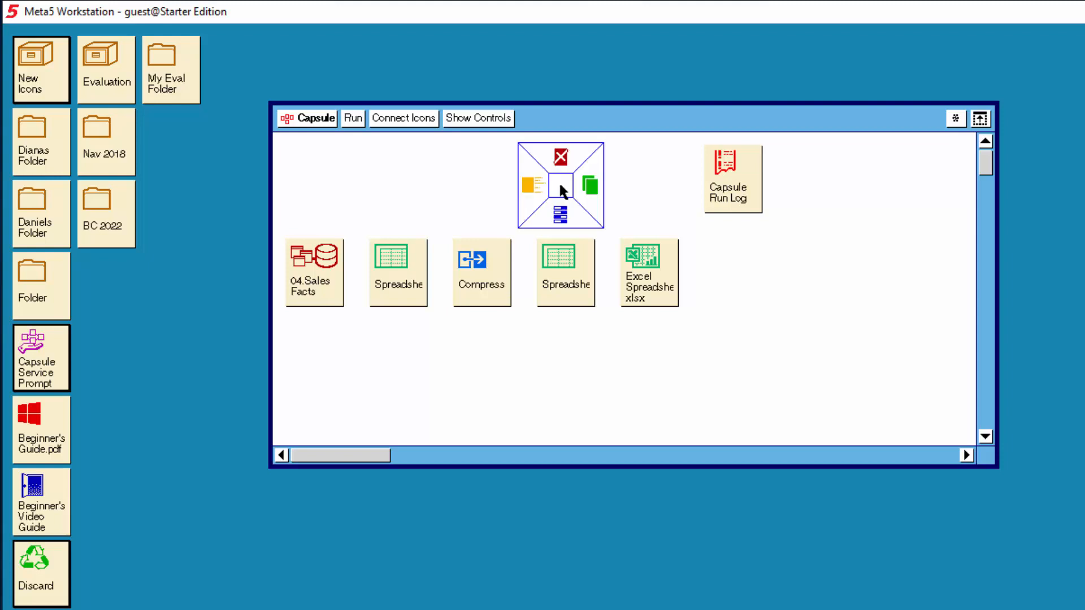
pyautogui.click(562, 213)
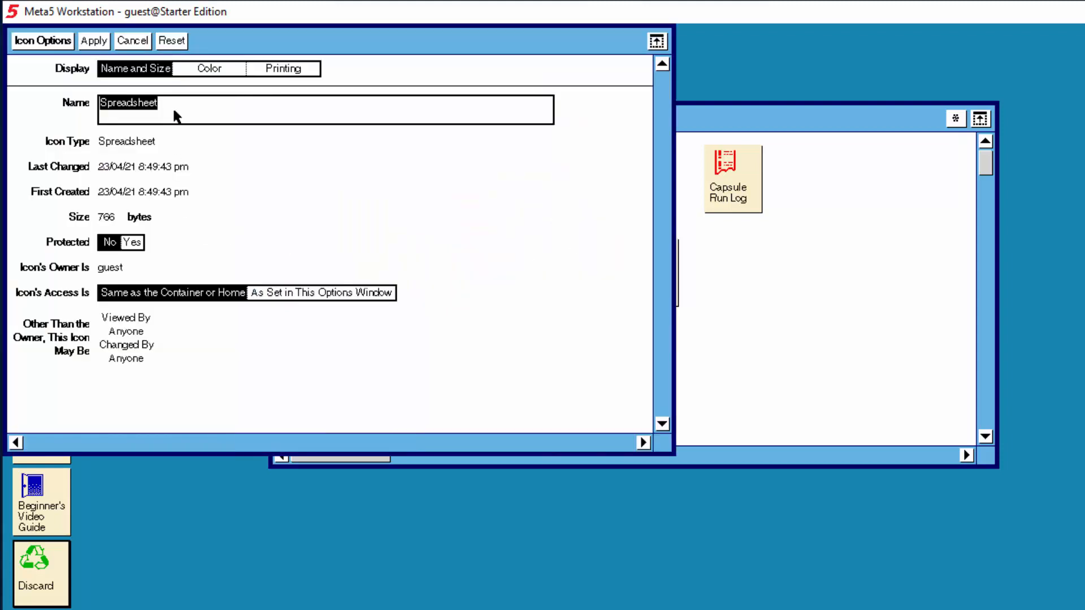
pyautogui.write('Headings')
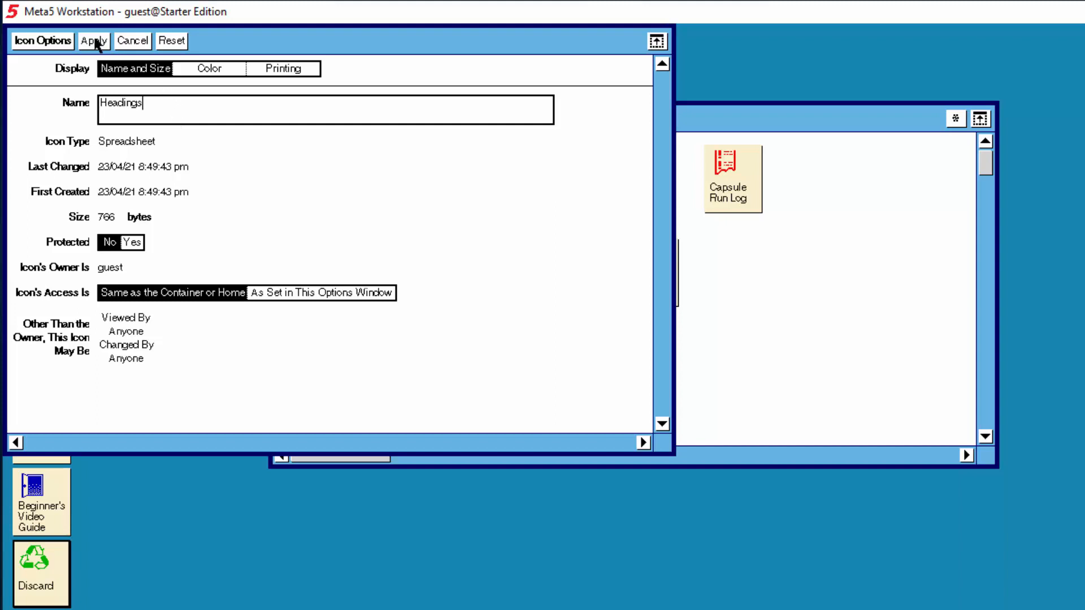
pyautogui.click(55, 42)
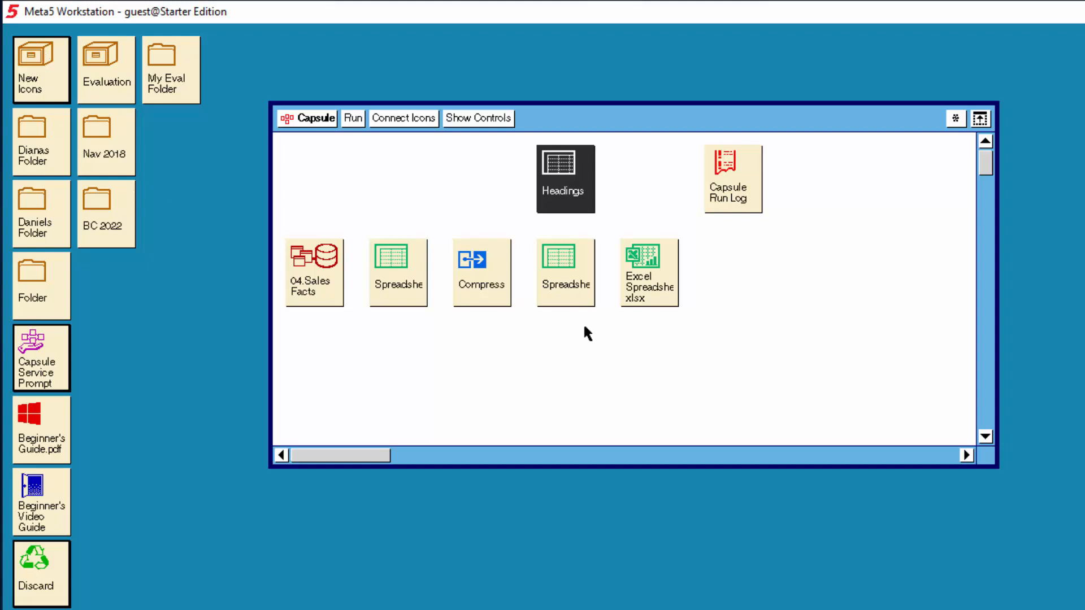
# - Open the 04.Sales Facts query and examine its joined tables, selected columns and qualifiers in an enlarged Query Control window
pyautogui.click(320, 275)
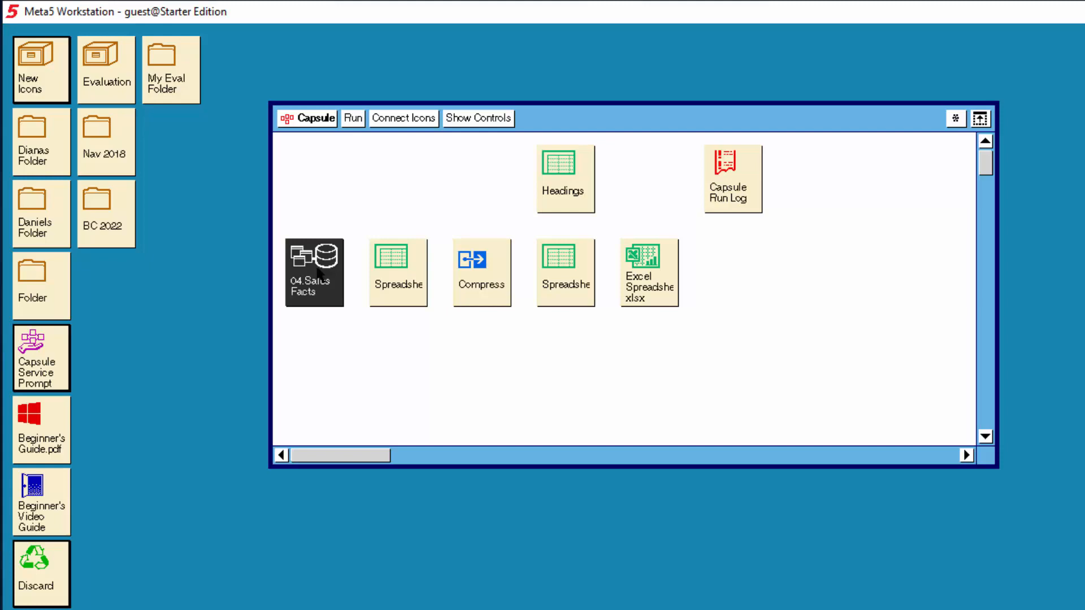
pyautogui.click(317, 269)
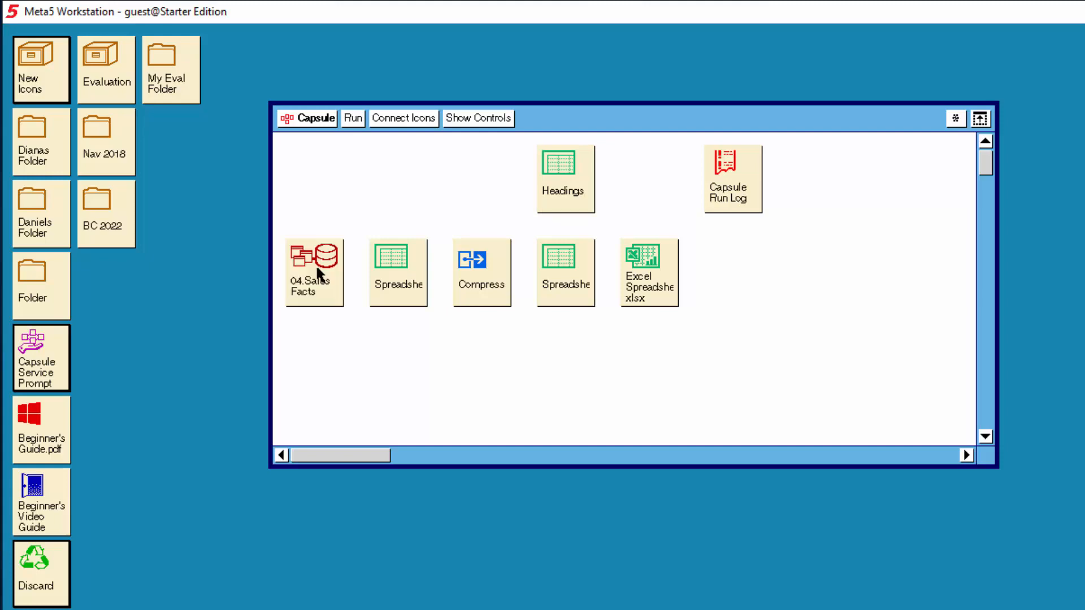
pyautogui.doubleClick(317, 270)
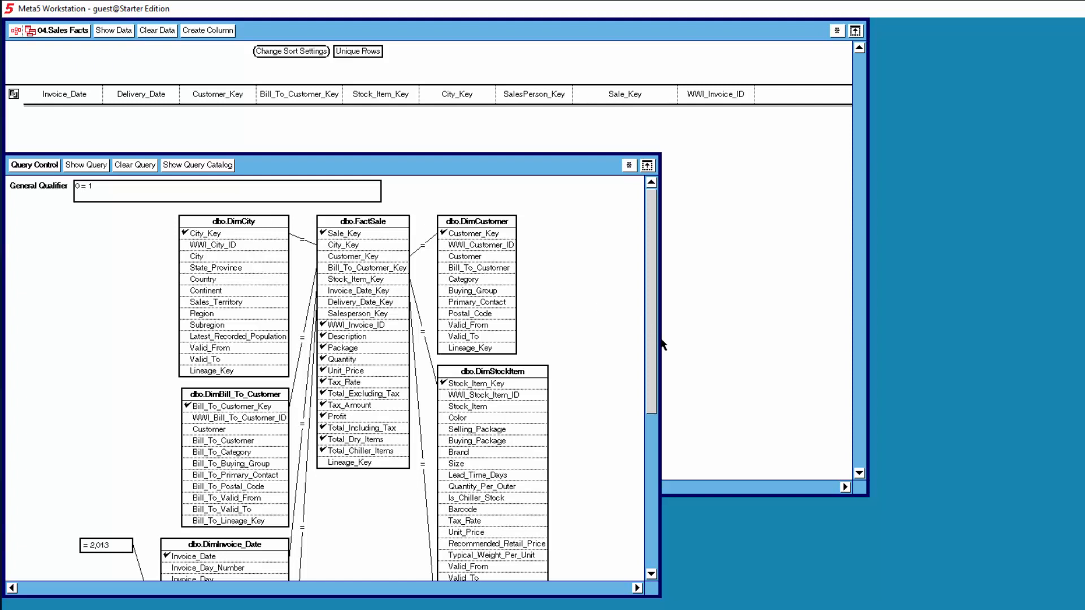
pyautogui.moveTo(660, 339); pyautogui.dragTo(773, 559)
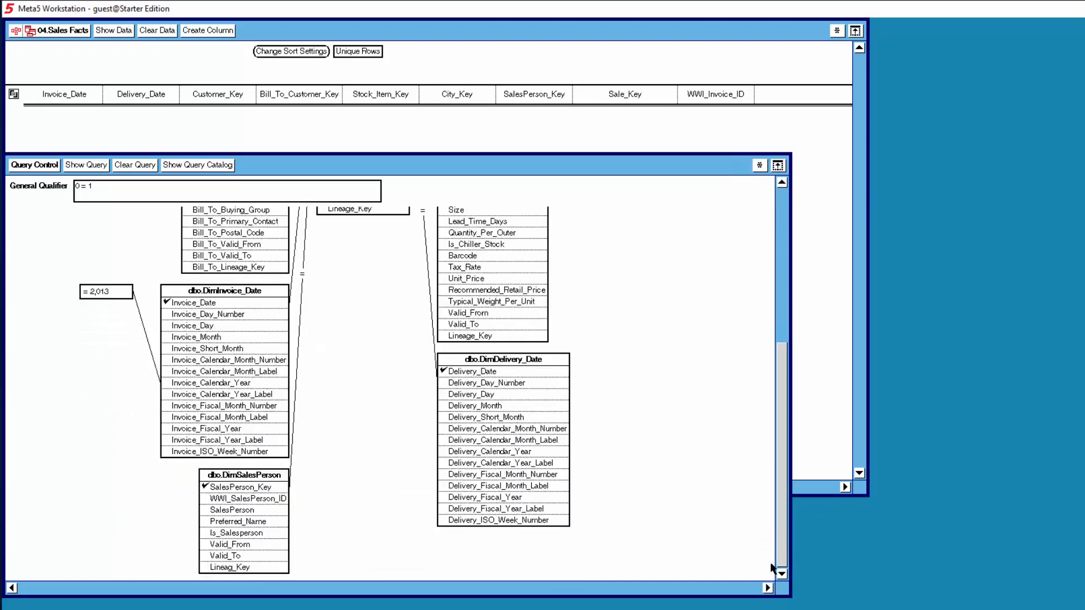
pyautogui.moveTo(782, 467); pyautogui.dragTo(782, 278)
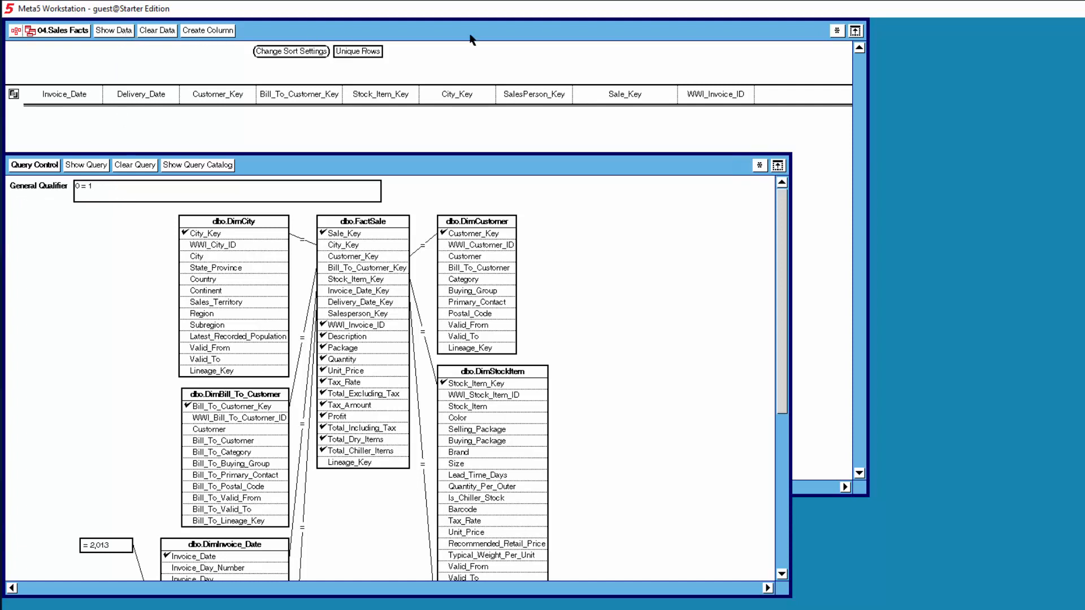
# - Capture the SQL of the 04.Sales Facts query in an enlarged query log by showing its data, and close the log
pyautogui.click(837, 32)
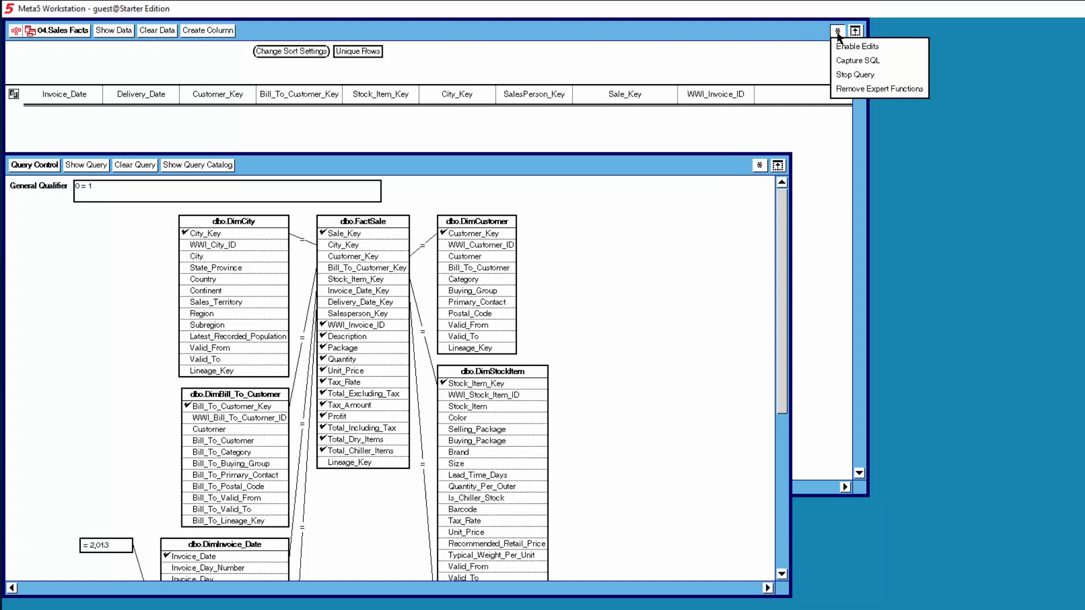
pyautogui.click(851, 61)
pyautogui.moveTo(1082, 601); pyautogui.dragTo(376, 162)
pyautogui.moveTo(425, 232); pyautogui.dragTo(823, 561)
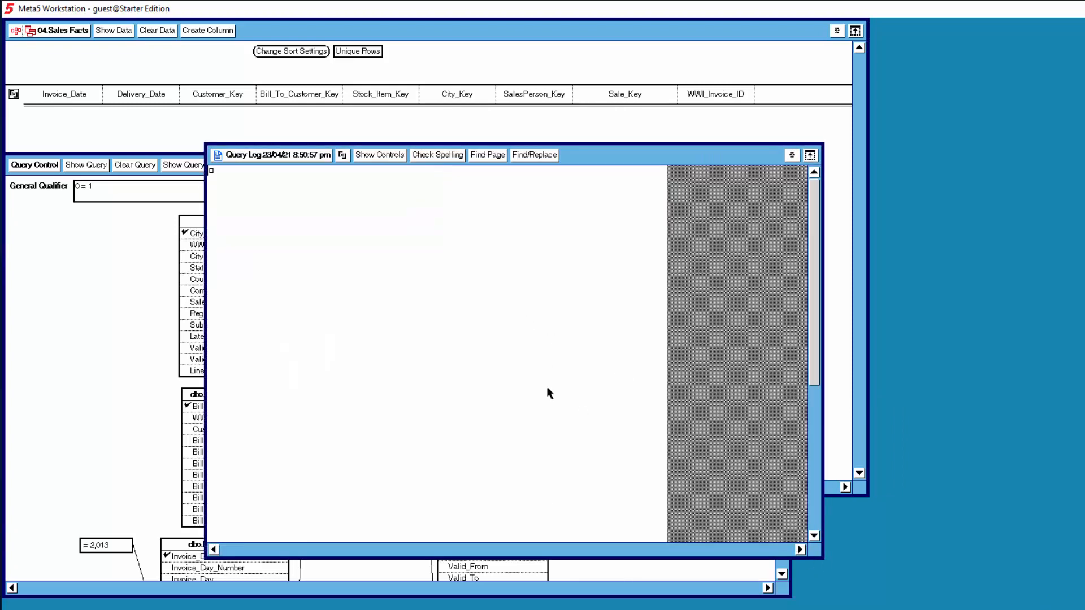
pyautogui.click(111, 31)
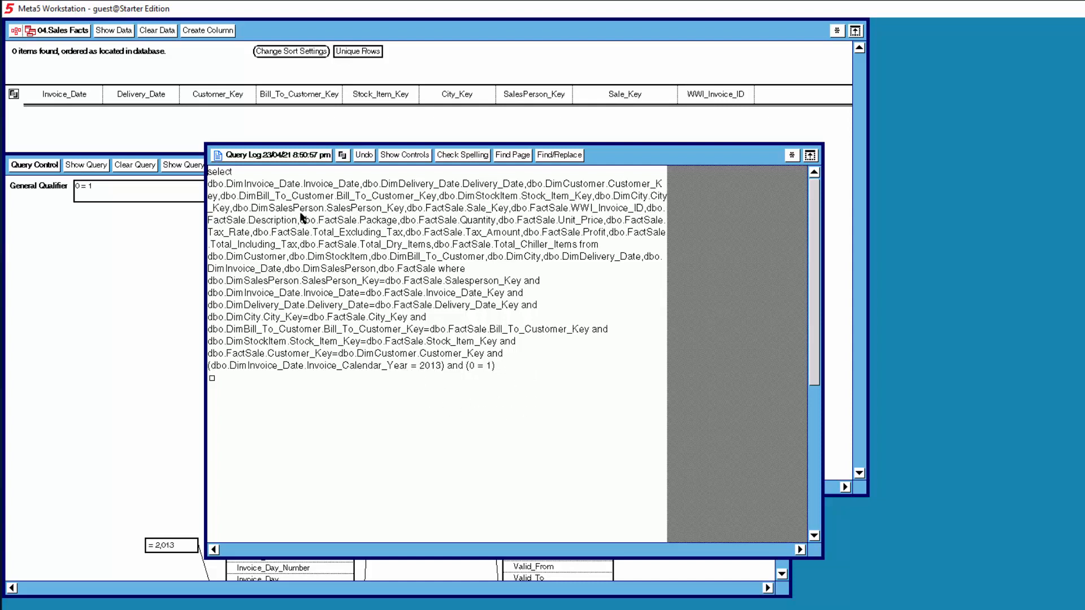
pyautogui.click(276, 157)
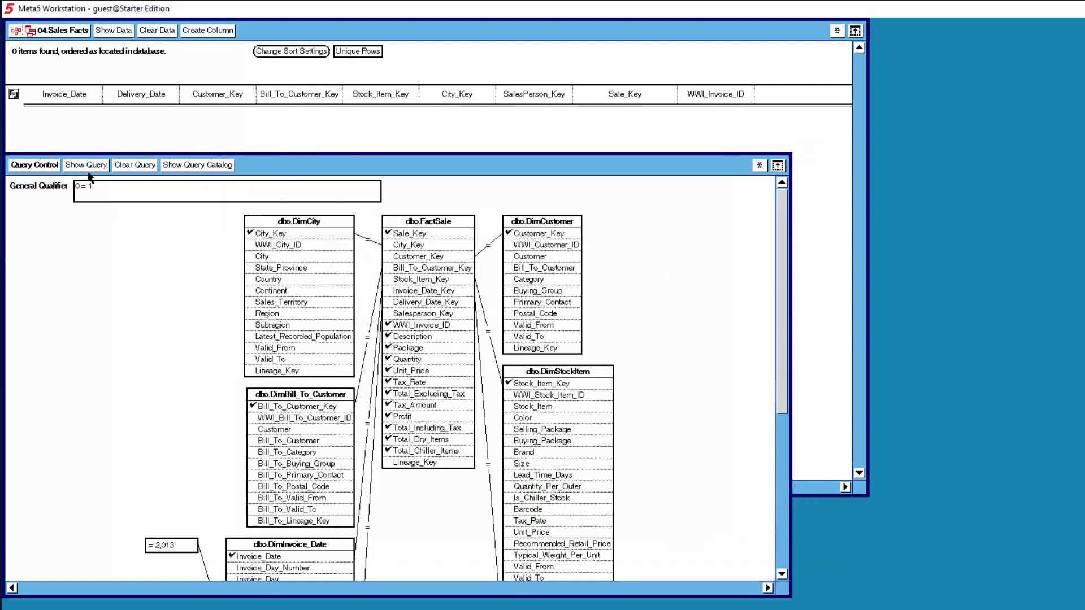
# - Remove the expert functions from the 04.Sales Facts query and add them back
pyautogui.click(838, 31)
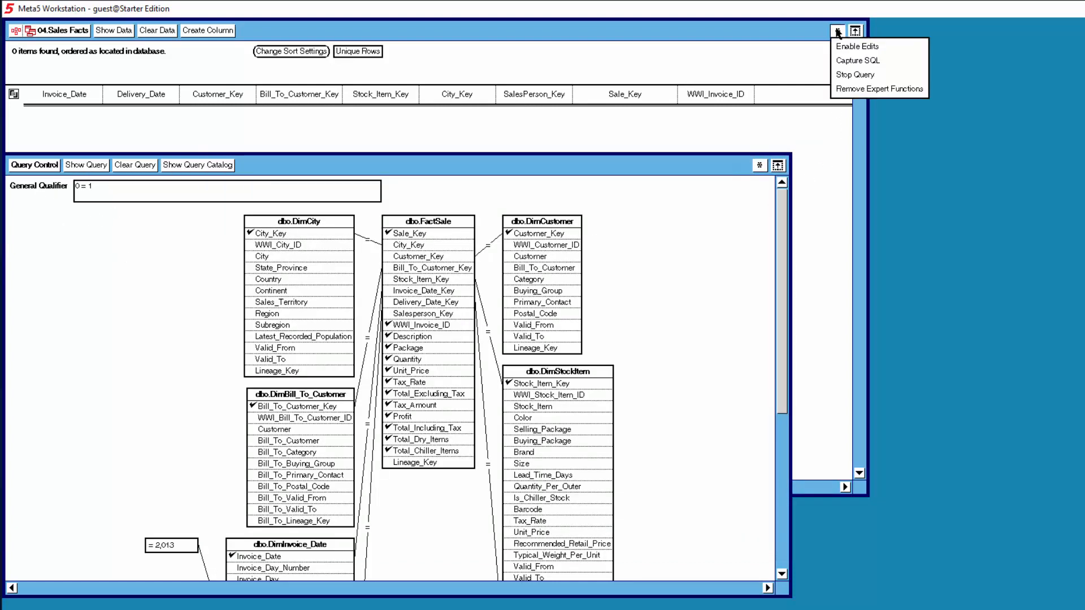
pyautogui.click(853, 90)
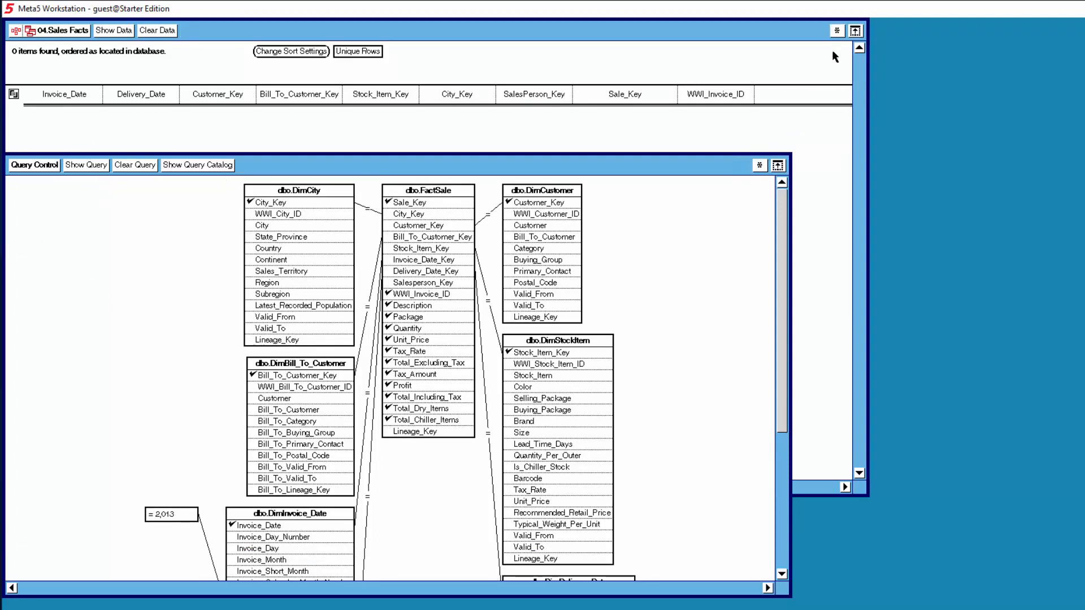
pyautogui.click(837, 31)
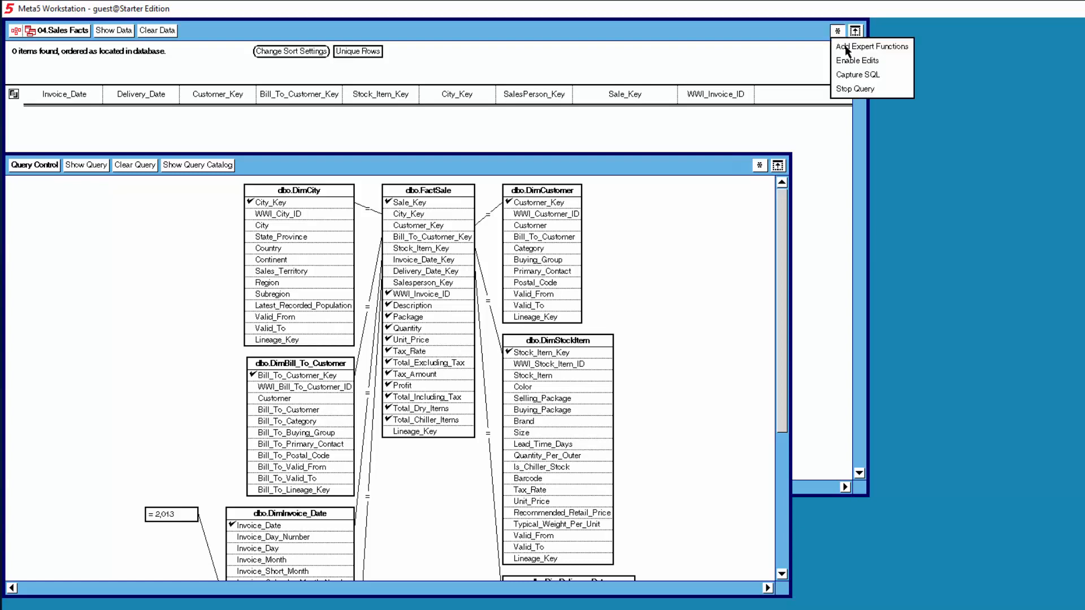
pyautogui.click(846, 48)
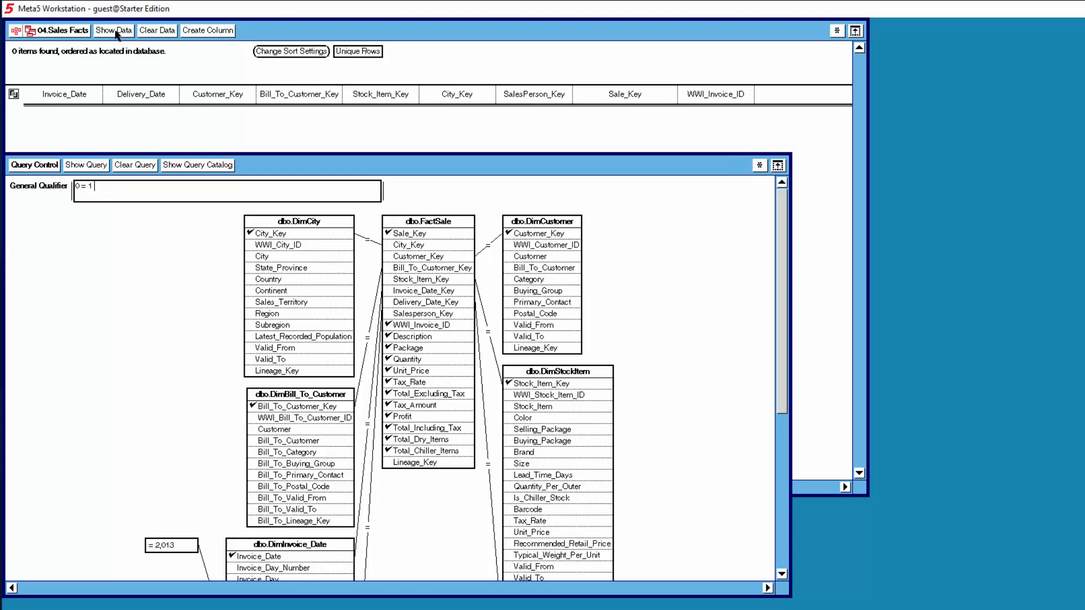
# - Close the query, connect the 04.Sales Facts icon to the Headings spreadsheet and run the capsule
pyautogui.click(48, 170)
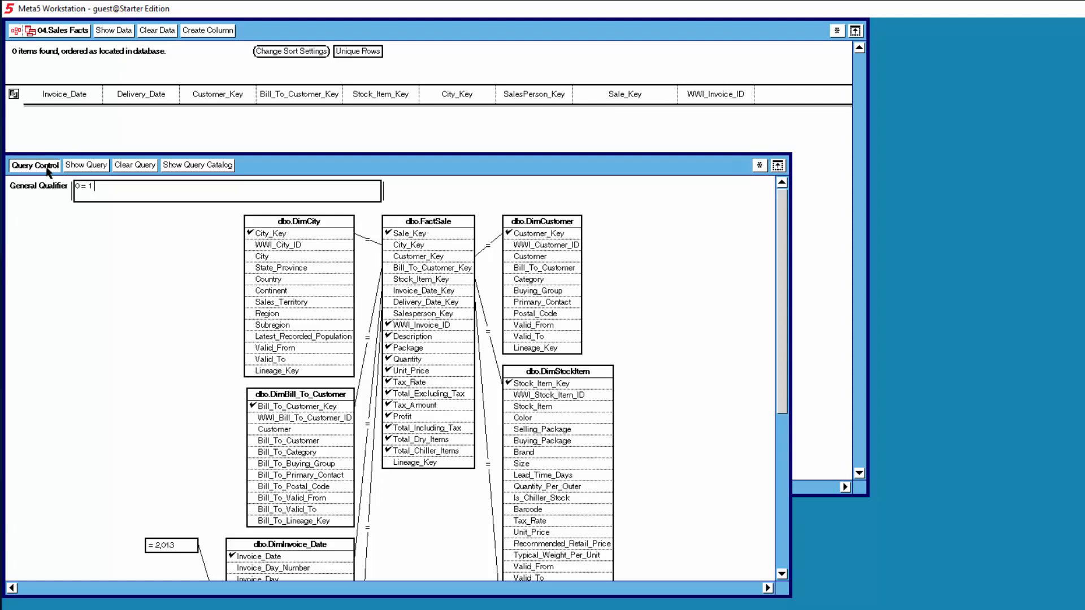
pyautogui.click(73, 35)
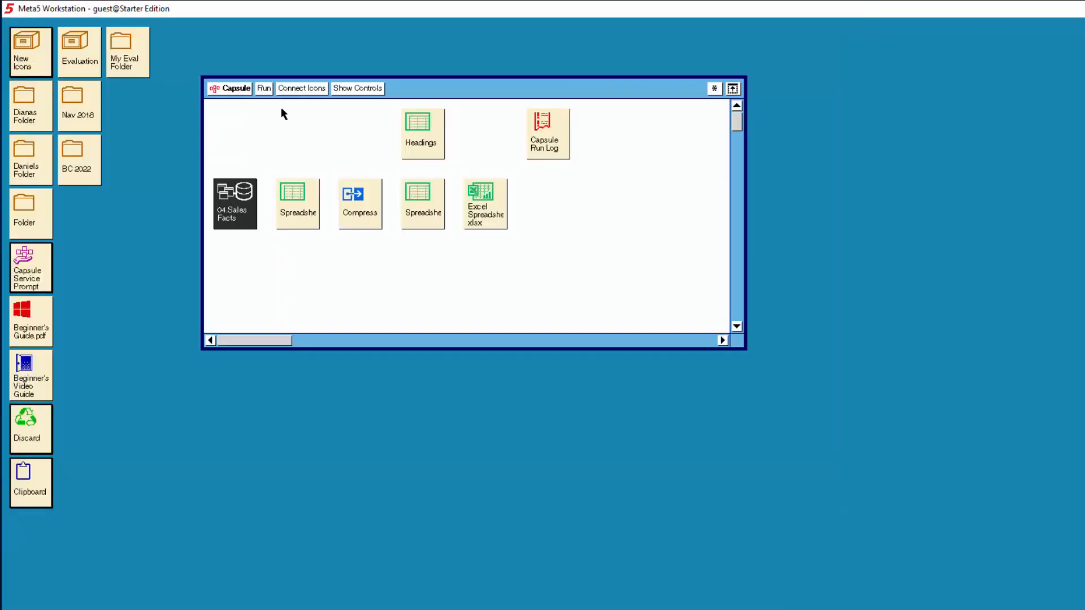
pyautogui.click(311, 127)
pyautogui.click(425, 142)
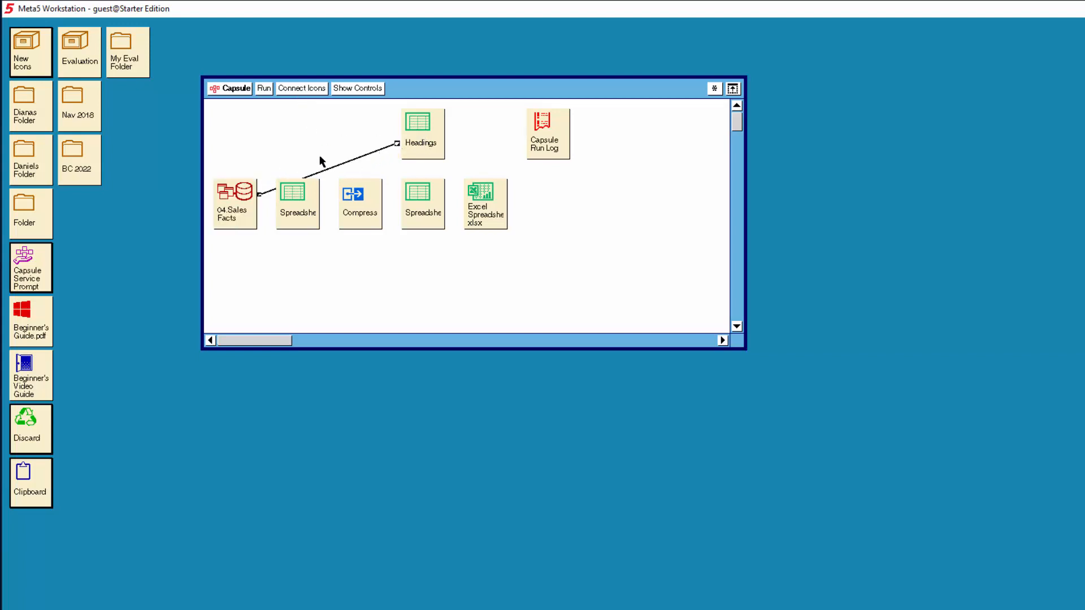
pyautogui.click(264, 89)
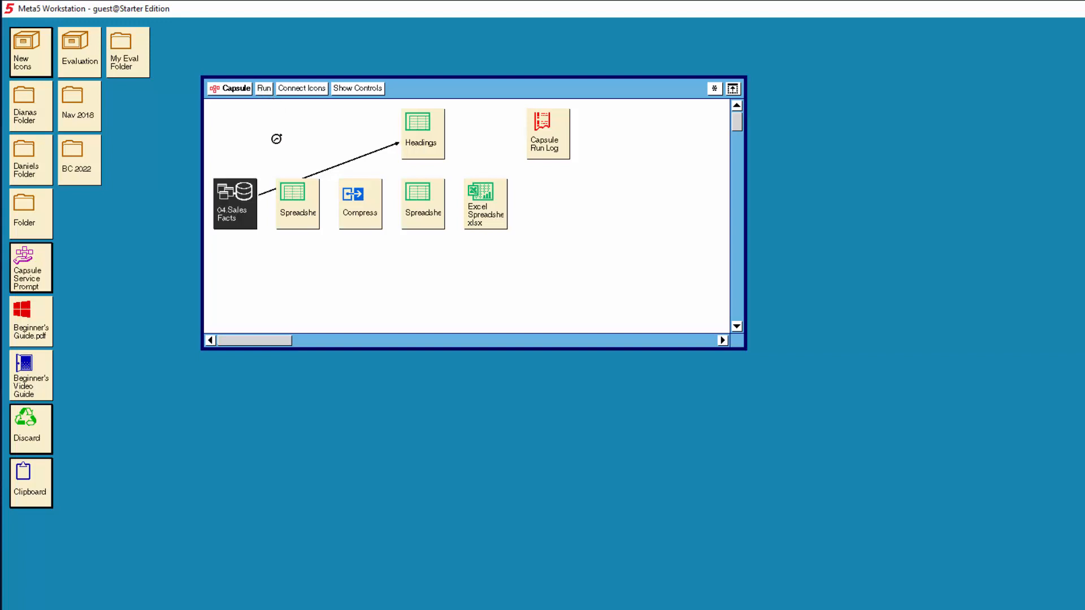
# - Open the Headings spreadsheet, widen its window and examine the column headings in row 1
pyautogui.doubleClick(423, 148)
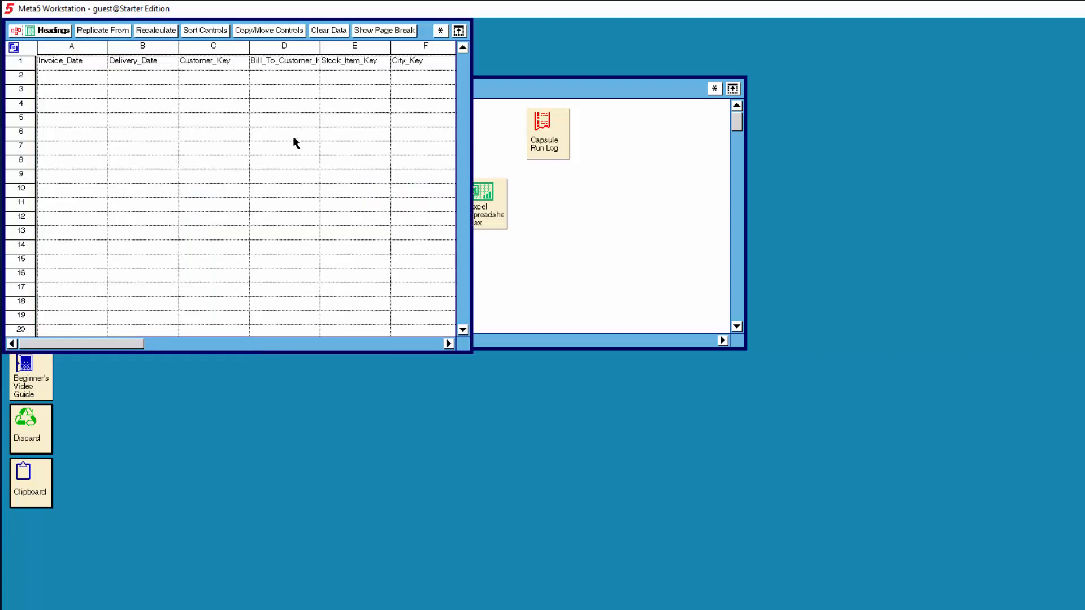
pyautogui.moveTo(471, 354); pyautogui.dragTo(746, 390)
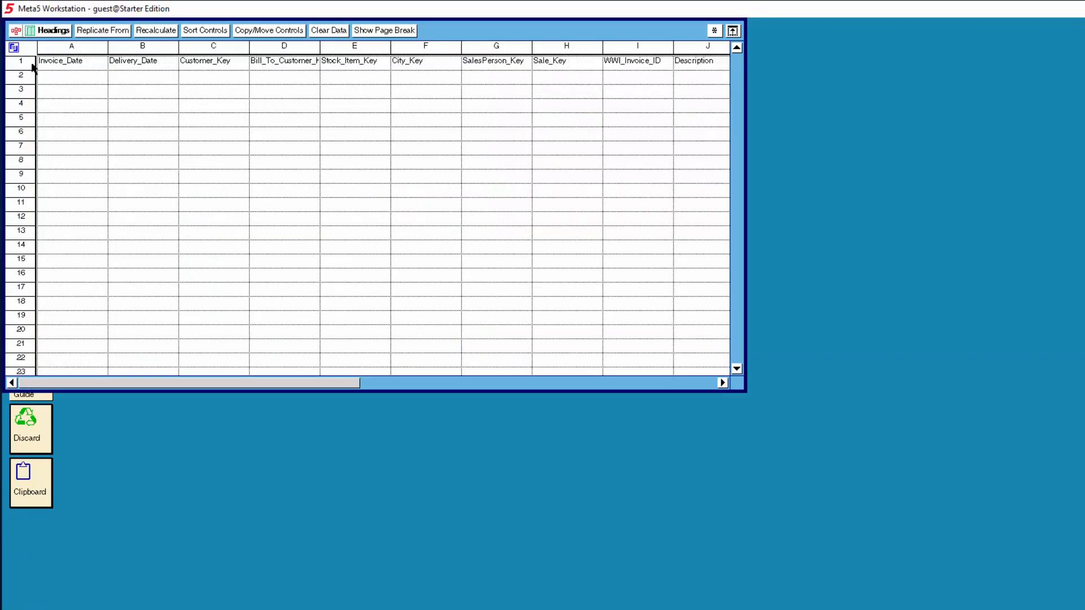
pyautogui.click(697, 384)
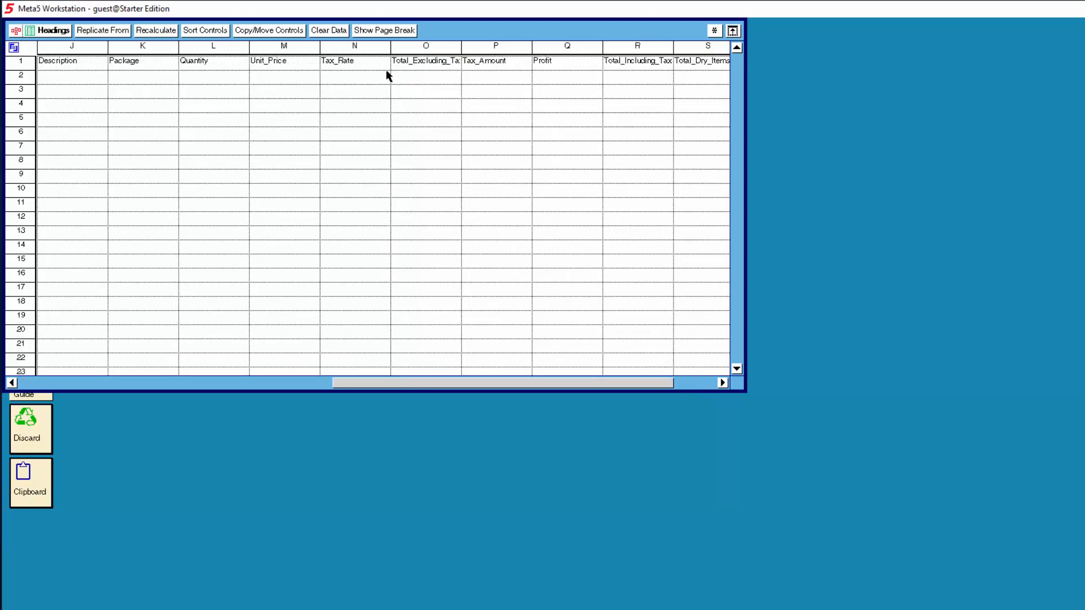
# - Examine the remaining column headings through column T and close the Headings spreadsheet
pyautogui.click(697, 384)
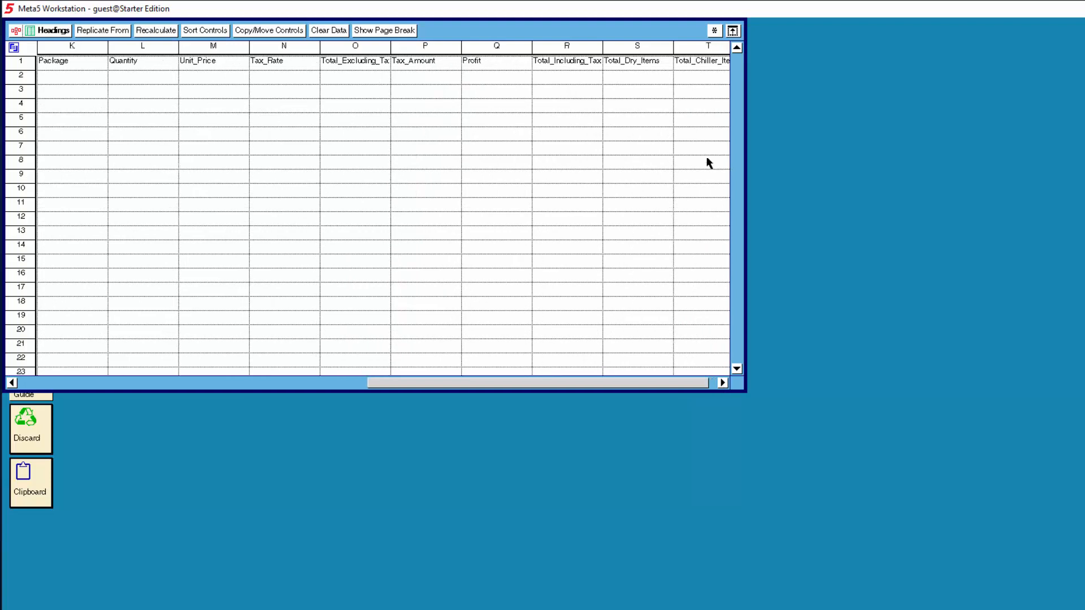
pyautogui.click(724, 384)
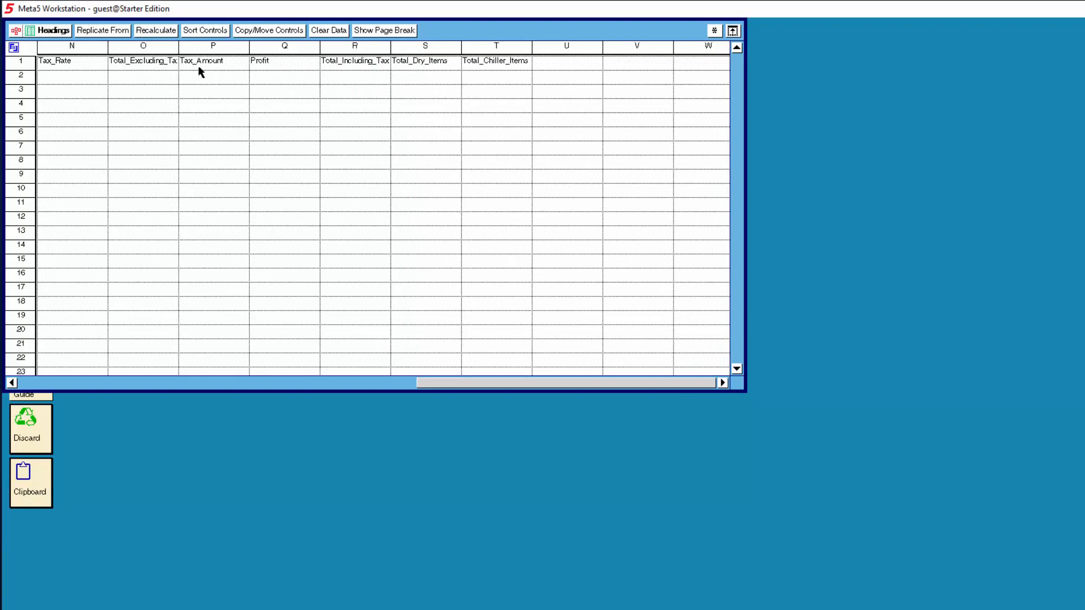
pyautogui.click(54, 32)
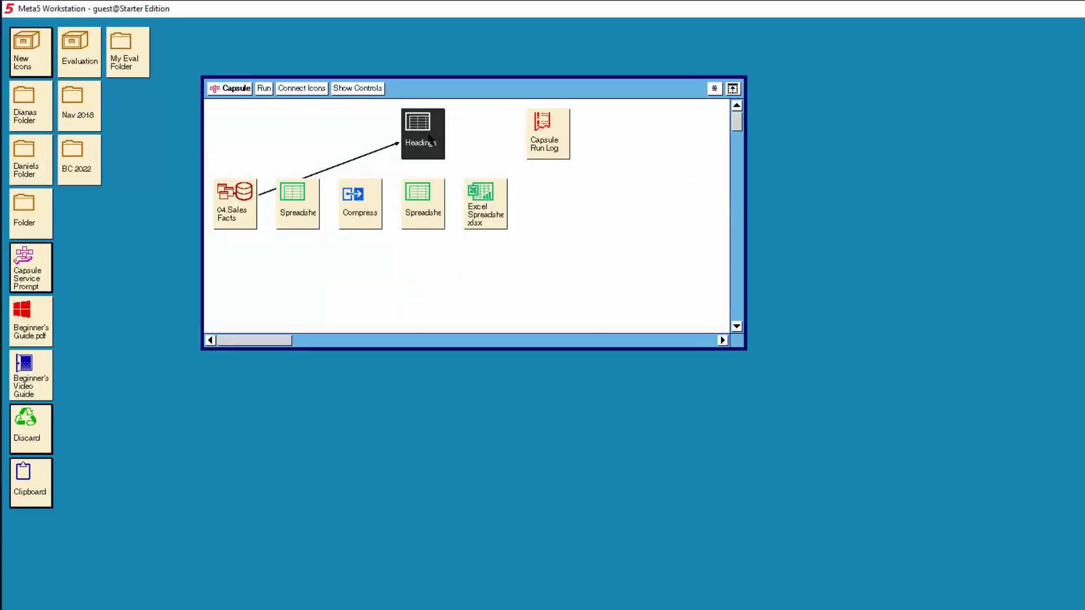
# - Open the Excel Spreadsheet workbook from the capsule and rename Sheet1 as DataName_s
pyautogui.doubleClick(484, 208)
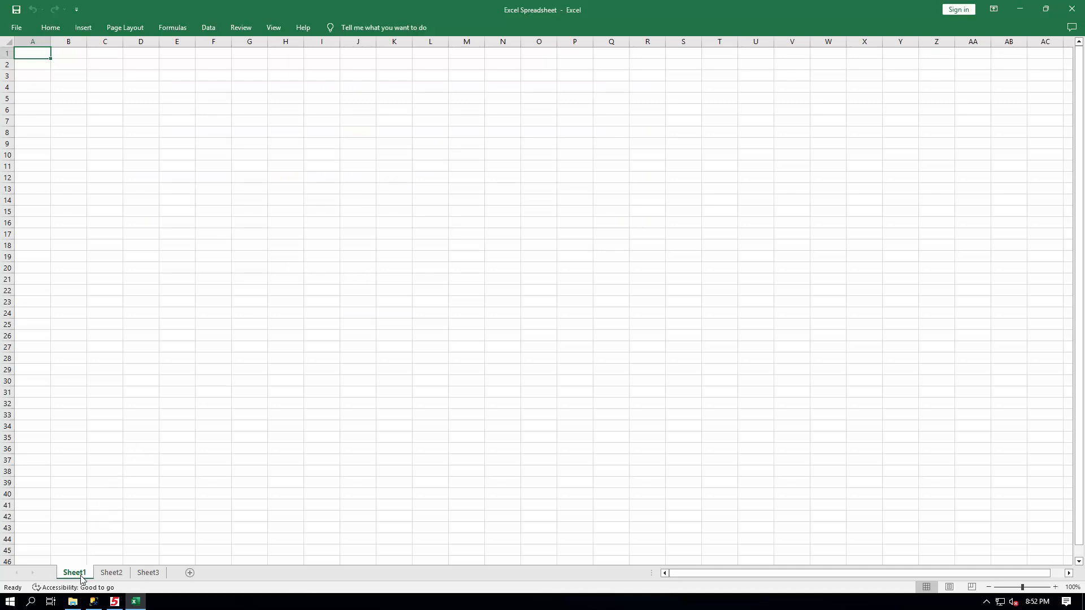
pyautogui.moveTo(79, 575); pyautogui.dragTo(114, 572)
pyautogui.write('DataName_s')
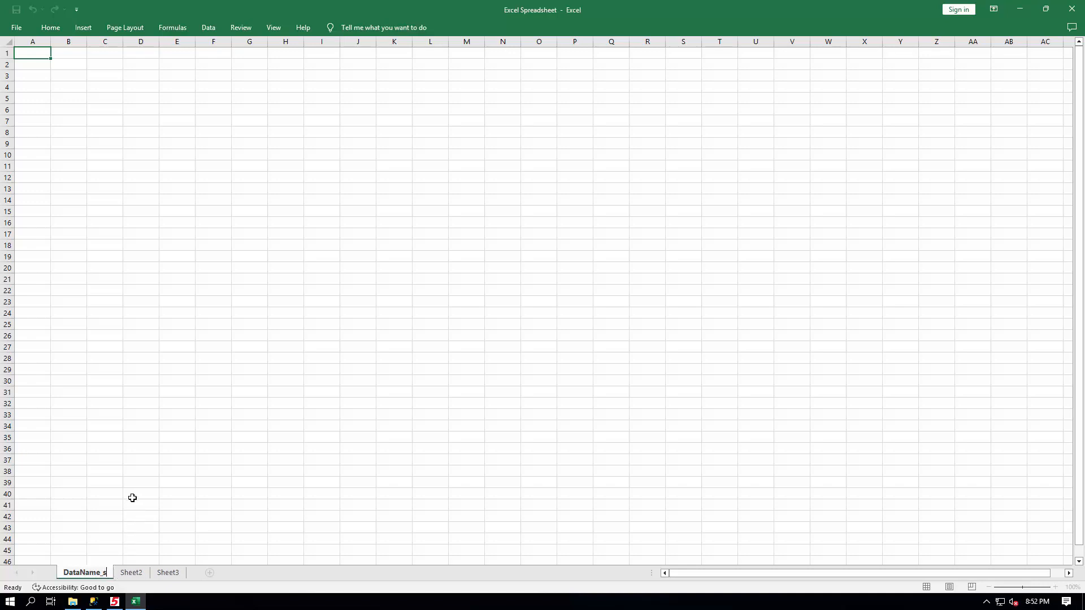
pyautogui.click(154, 504)
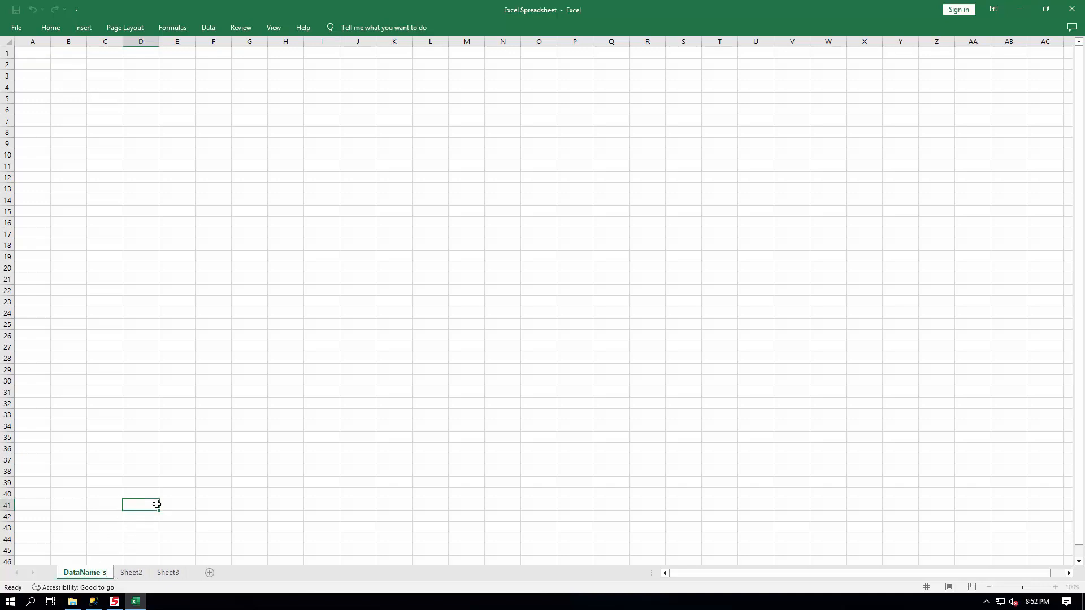
# - Show the full ribbon and define the workbook-scoped name DataName_h for cells A1:T1
pyautogui.click(34, 55)
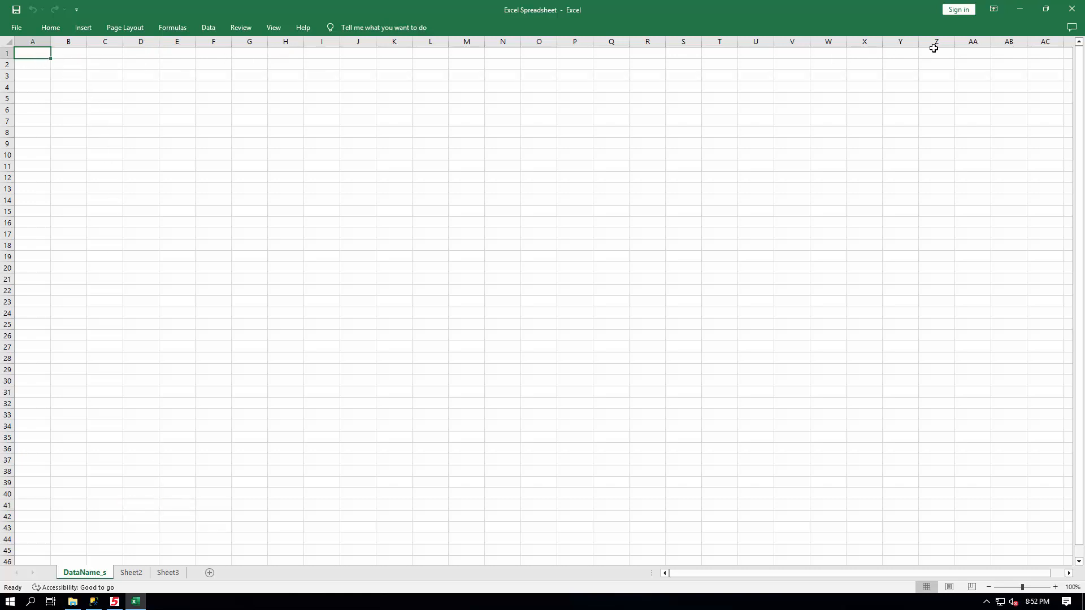
pyautogui.click(994, 8)
pyautogui.click(1002, 104)
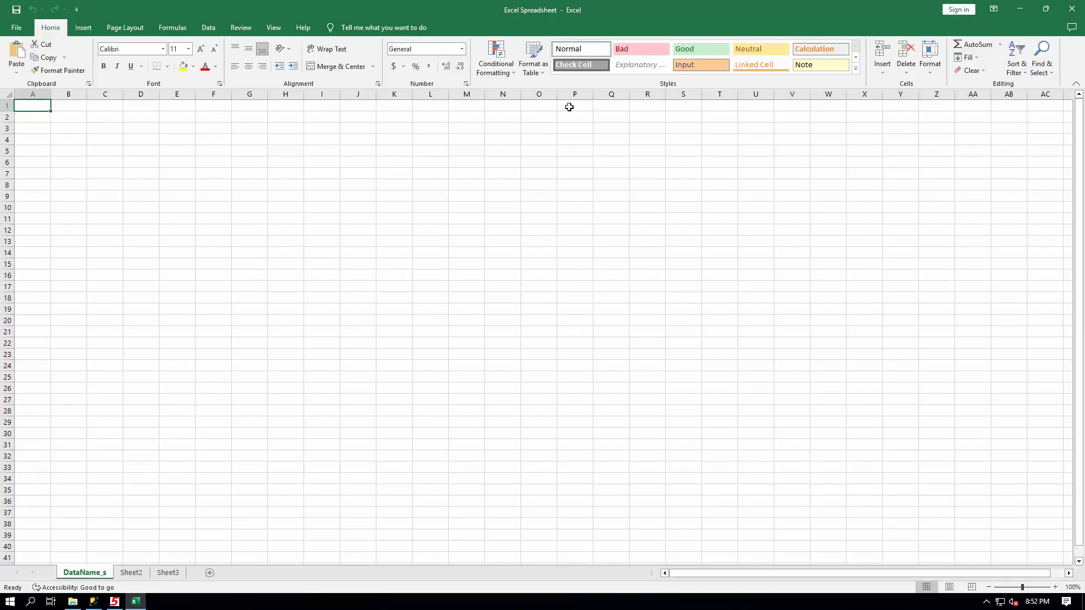
pyautogui.keyDown('shift'); pyautogui.click(713, 106); pyautogui.keyUp('shift')
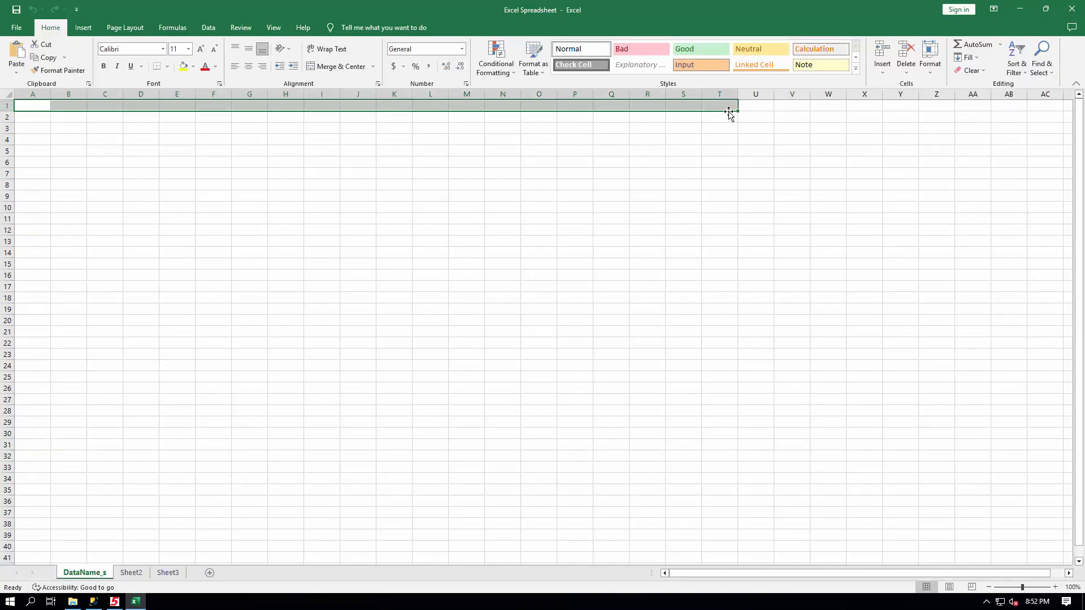
pyautogui.rightClick(727, 108)
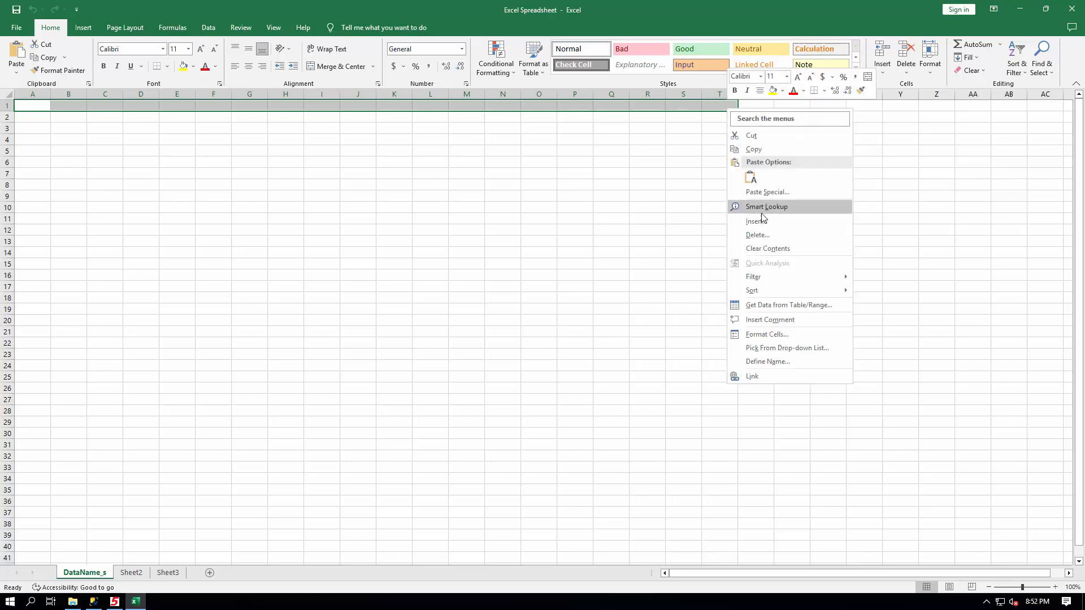
pyautogui.click(771, 362)
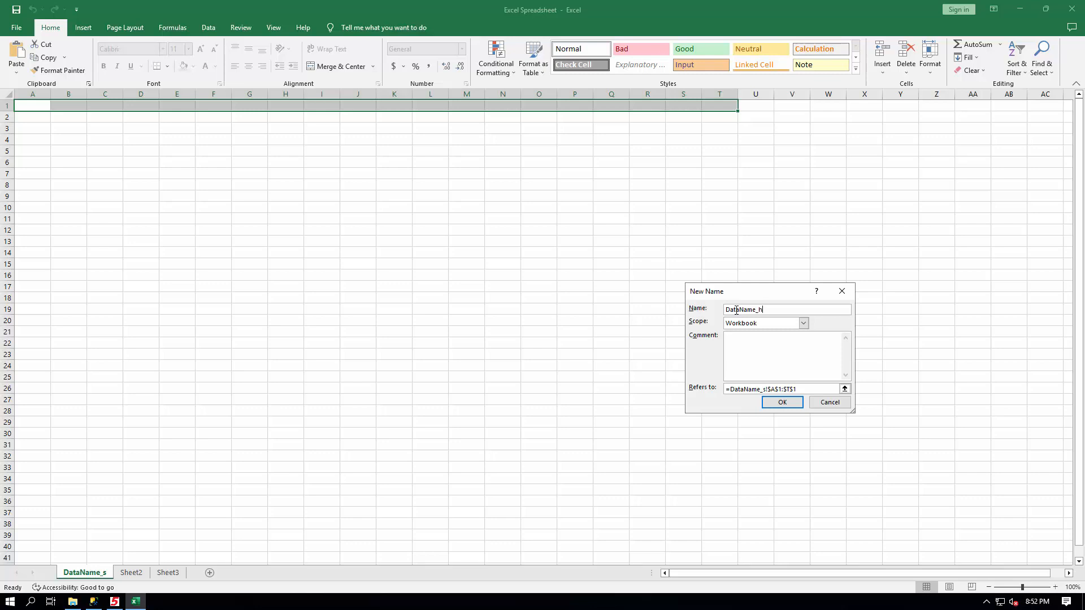
pyautogui.click(783, 402)
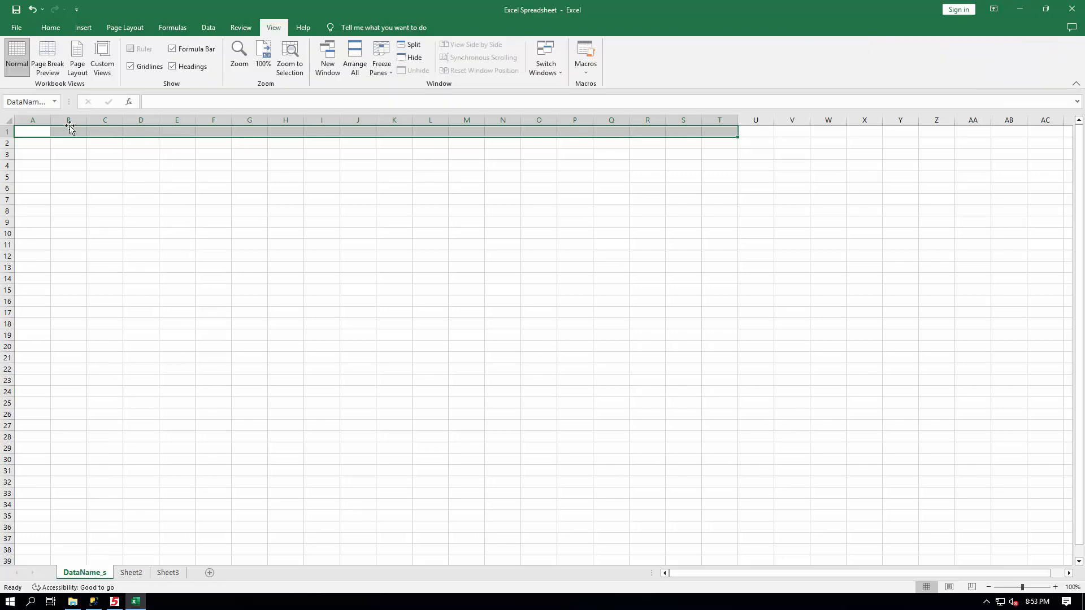
# - Select the named range DataName_h to check its extent, and close the workbook saving the changes
pyautogui.click(56, 100)
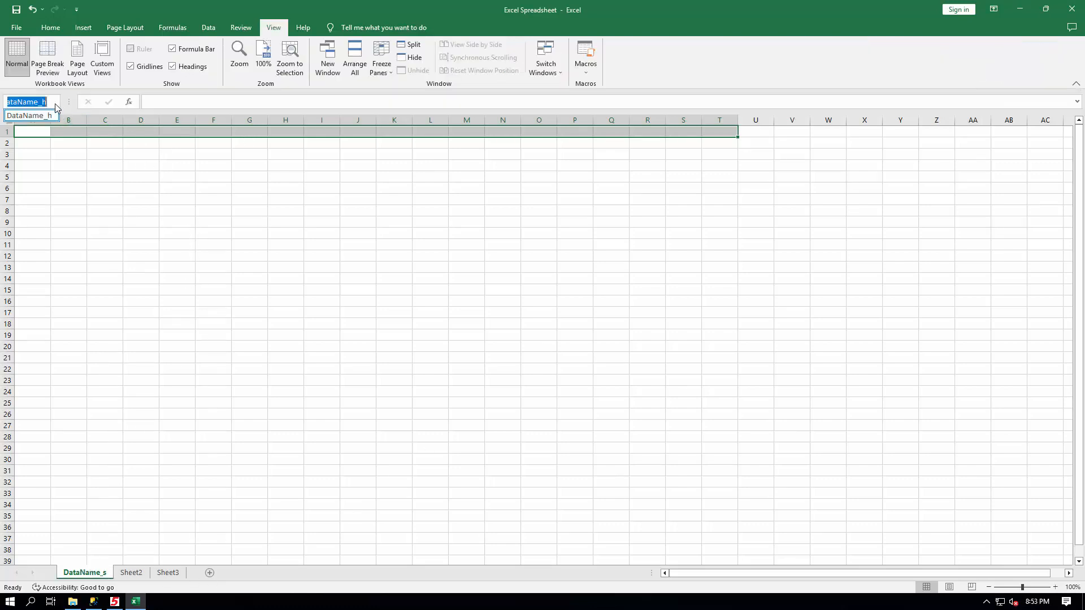
pyautogui.click(36, 116)
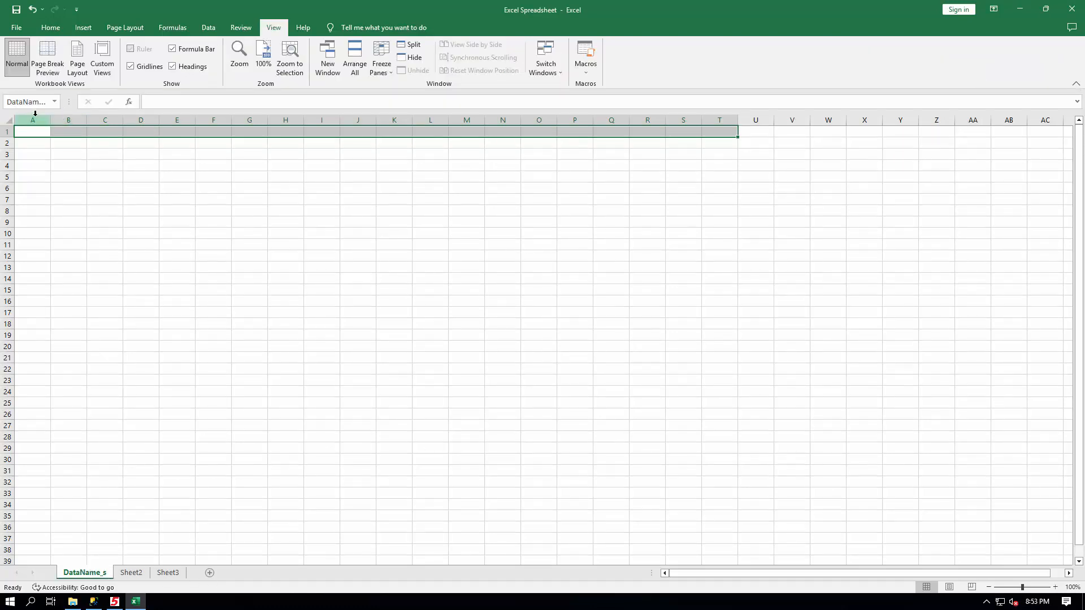
pyautogui.click(77, 165)
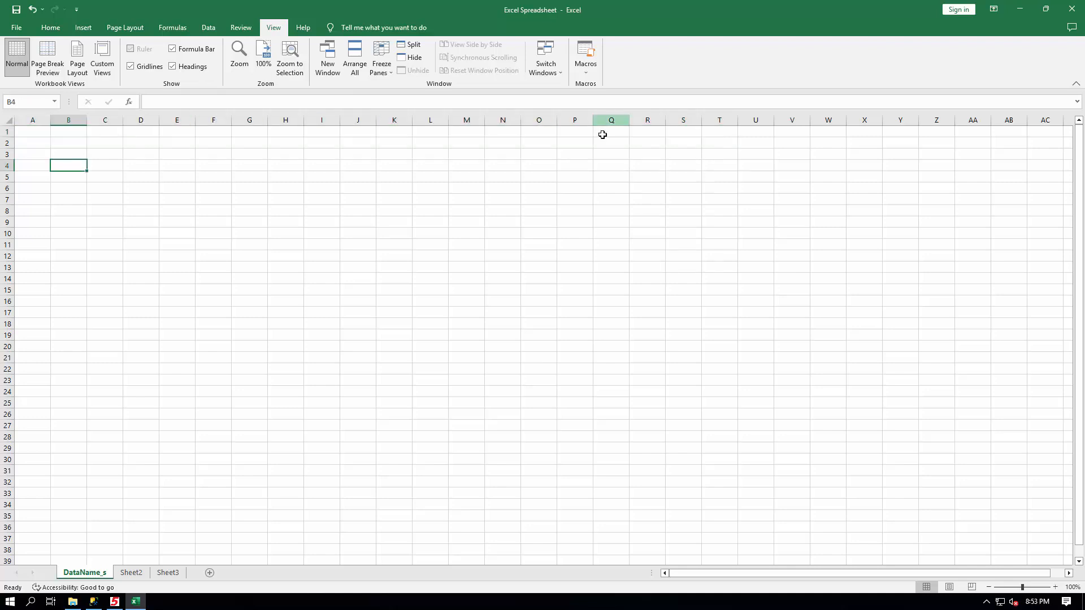
pyautogui.click(1072, 9)
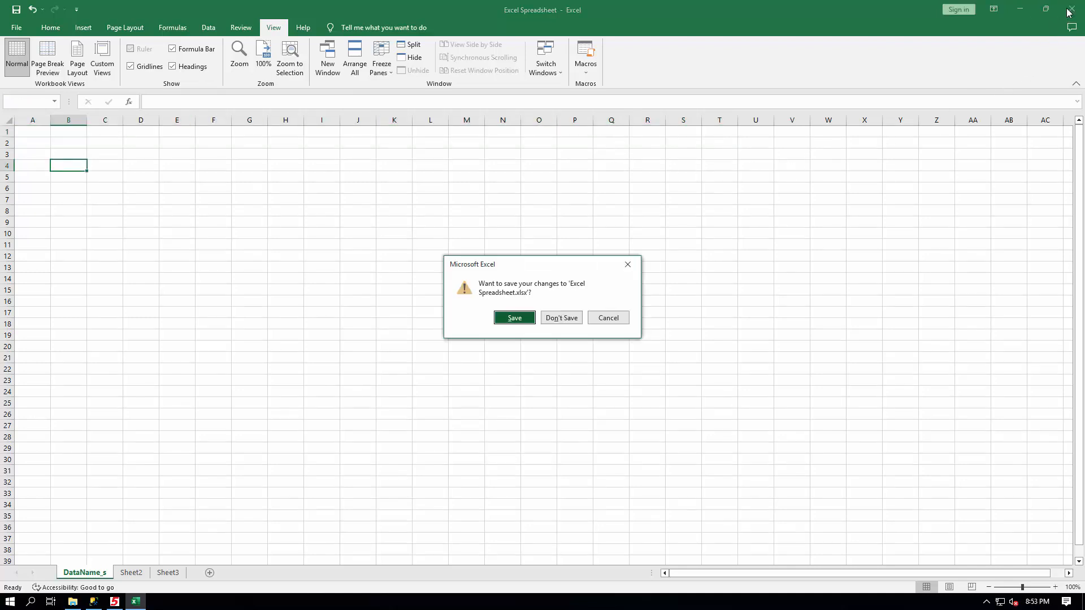
pyautogui.click(509, 319)
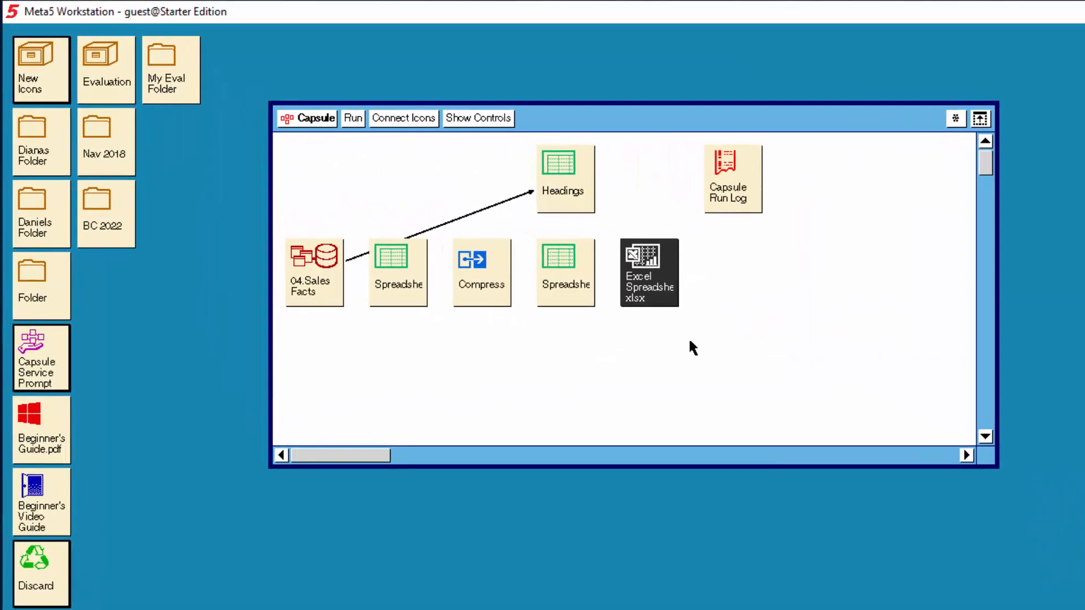
# - Connect the Headings spreadsheet to the Excel Spreadsheet icon in the capsule
pyautogui.click(557, 172)
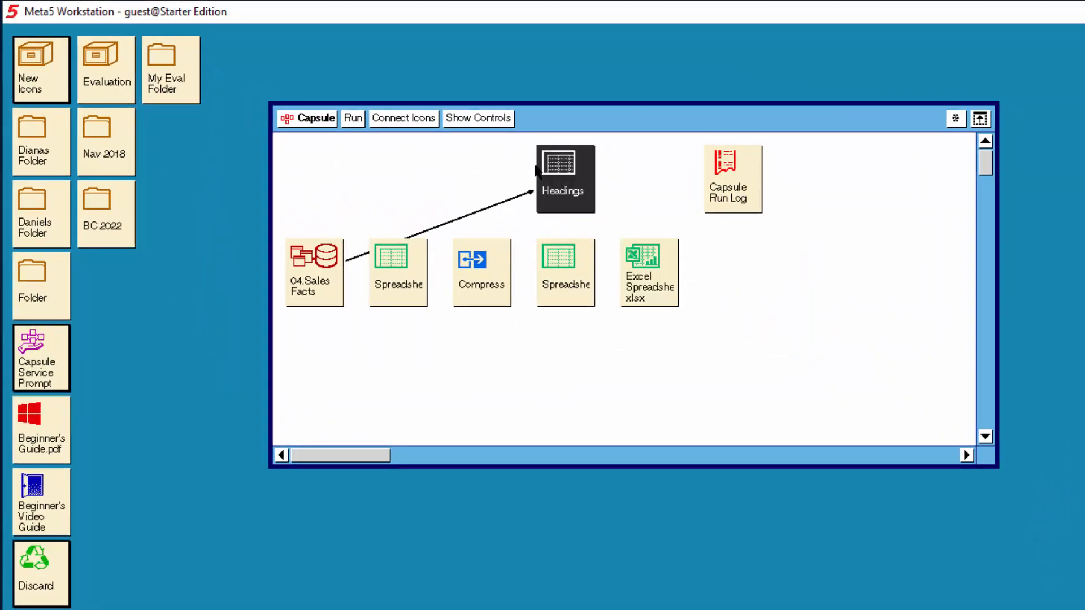
pyautogui.click(429, 126)
pyautogui.click(641, 271)
# - Set the destination area of the Headings-to-Excel arrow to Other with region name DataName_h
pyautogui.click(608, 226)
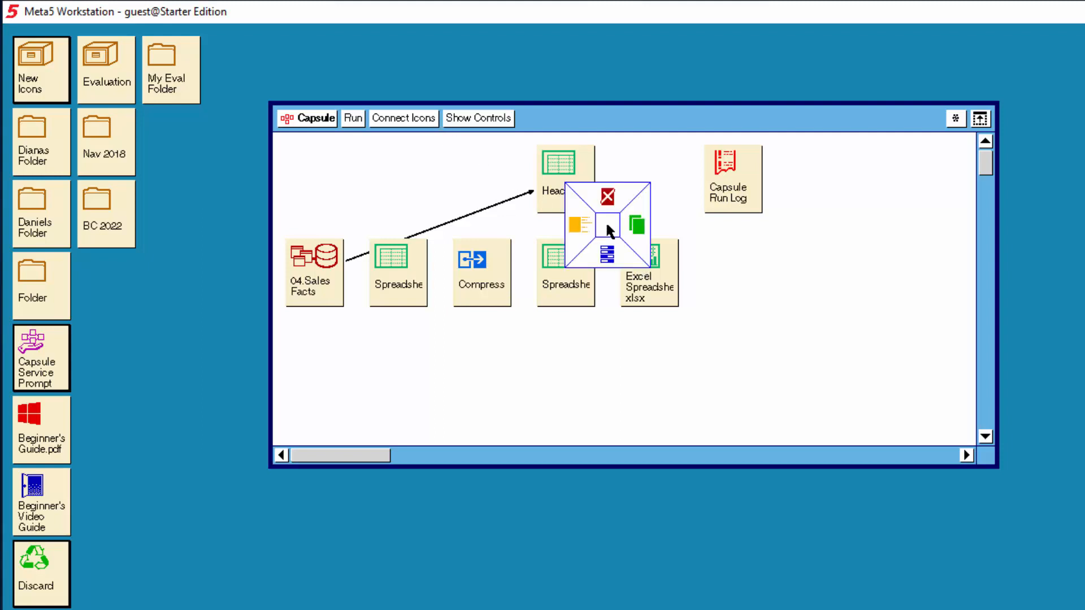
pyautogui.click(609, 253)
pyautogui.click(205, 295)
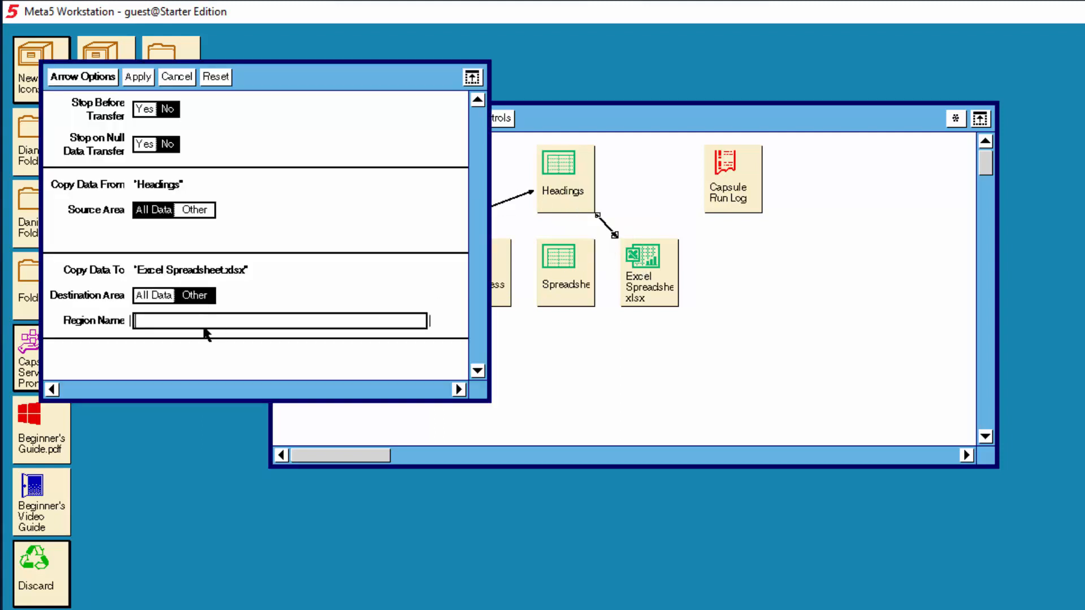
pyautogui.write('DataName_h')
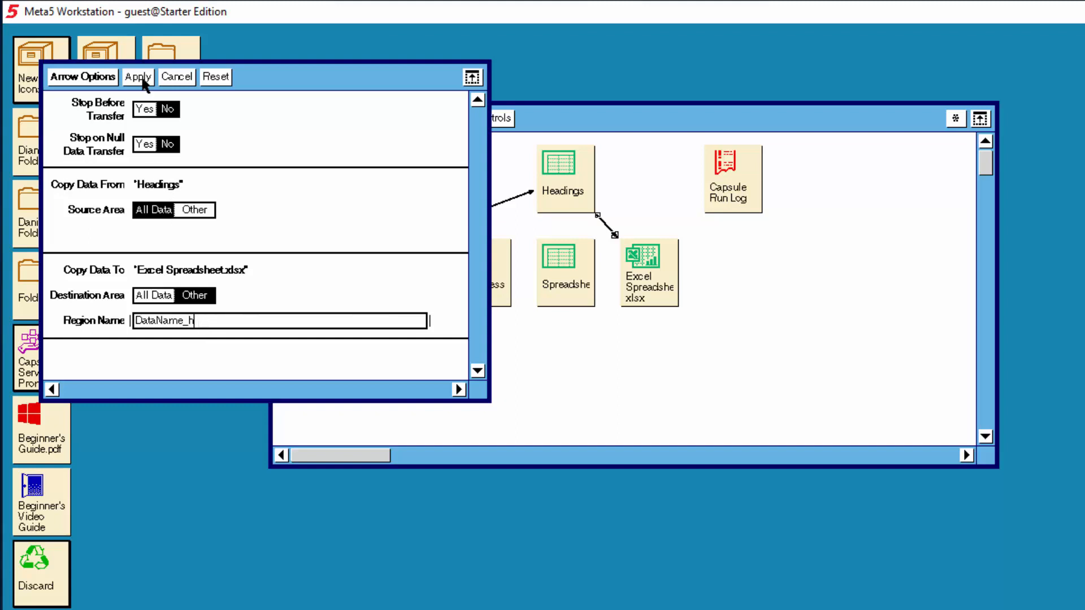
pyautogui.click(105, 79)
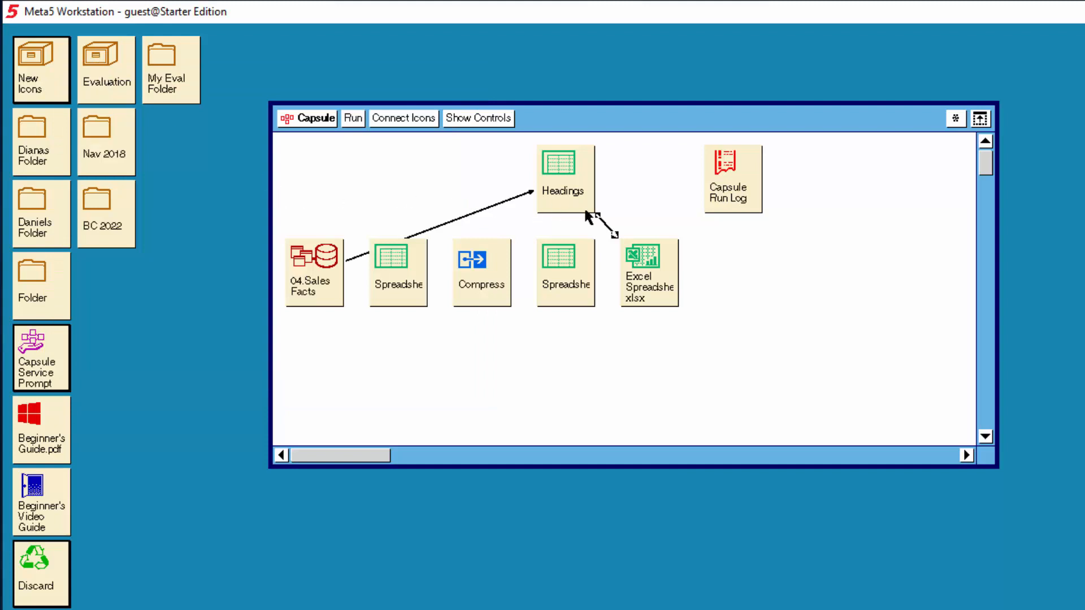
# - Delete the arrow from 04.Sales Facts to the Headings spreadsheet
pyautogui.click(500, 203)
pyautogui.rightClick(499, 198)
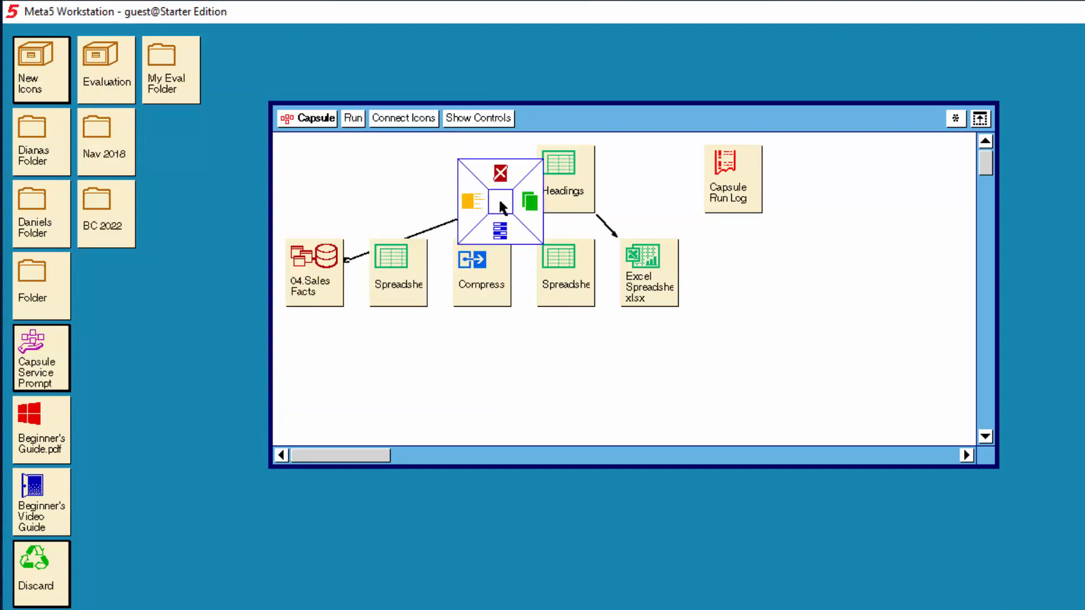
pyautogui.click(495, 174)
# - Run the Headings-to-Excel transfer and select the DataName_h range in the workbook to check the headings
pyautogui.click(607, 226)
pyautogui.click(356, 120)
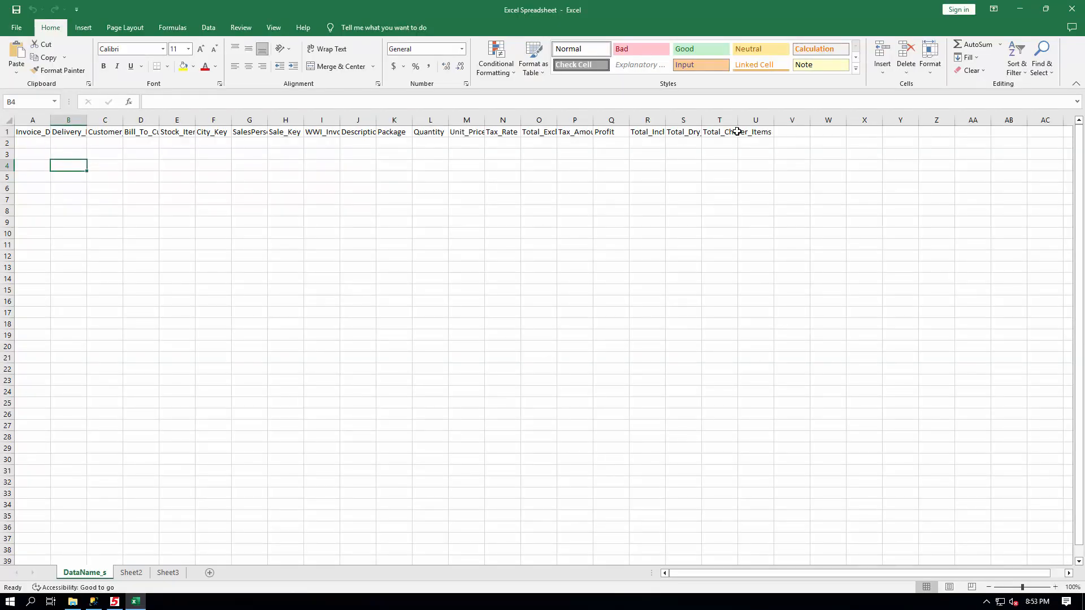
pyautogui.click(54, 102)
pyautogui.click(43, 115)
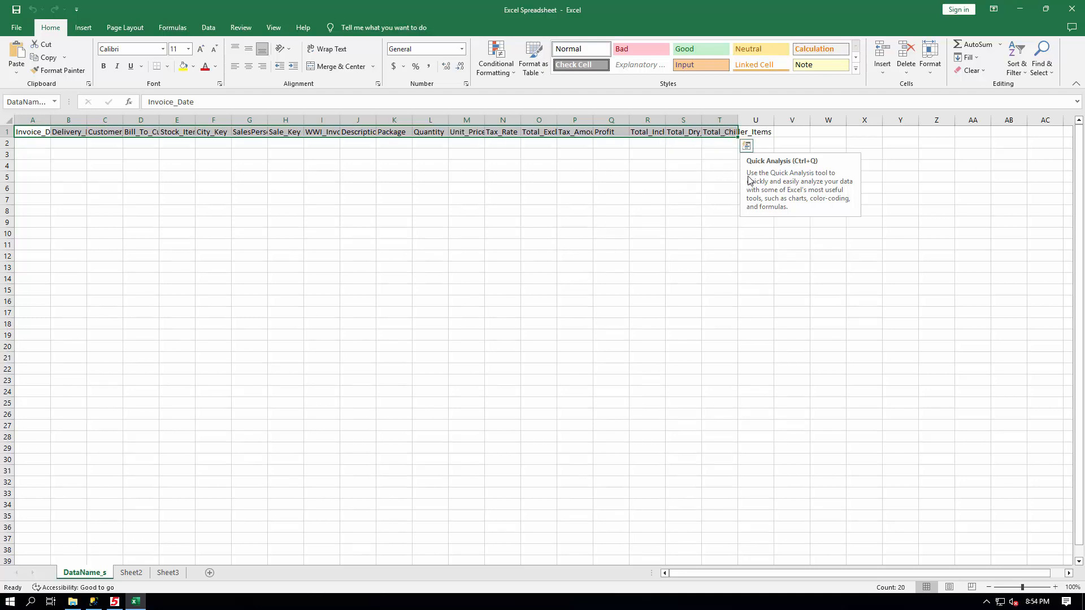
# - Define the name DataName_d for cells A2:T2, and close the workbook saving the changes
pyautogui.click(32, 146)
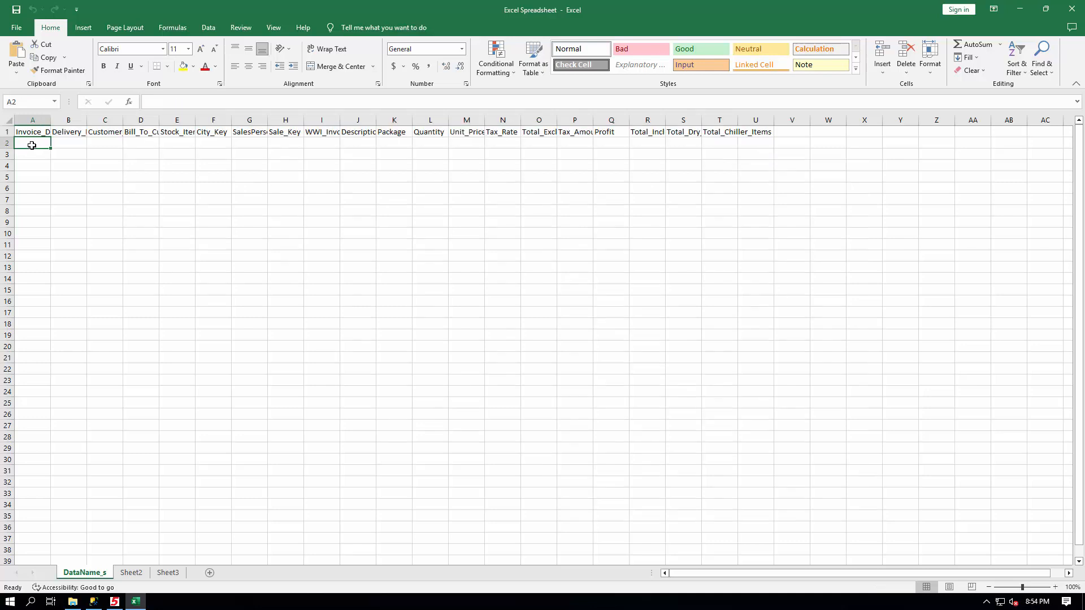
pyautogui.keyDown('shift'); pyautogui.click(718, 141); pyautogui.keyUp('shift')
pyautogui.rightClick(720, 143)
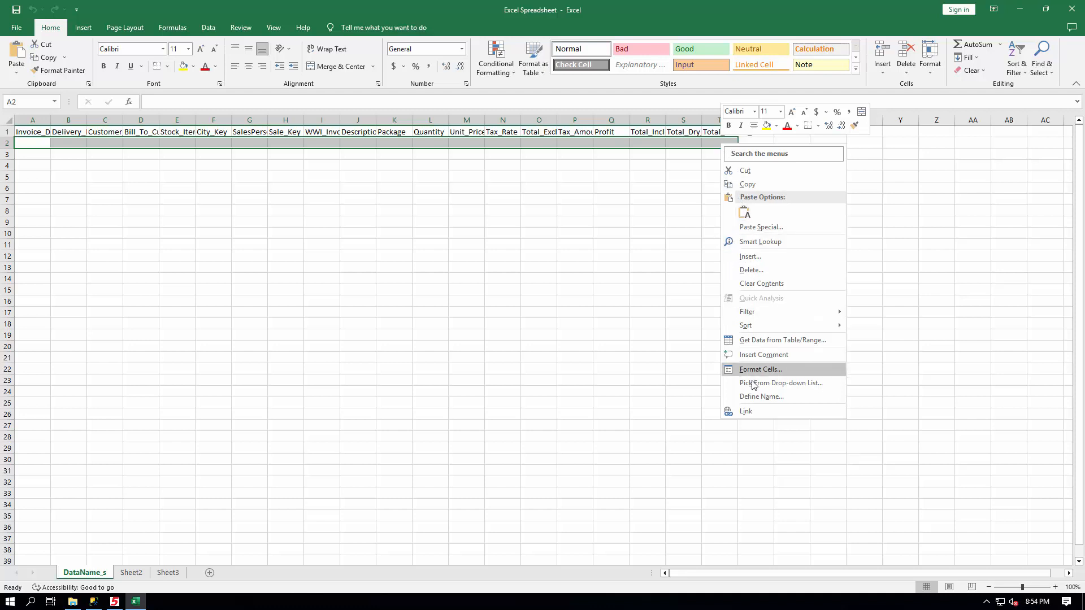
pyautogui.click(756, 396)
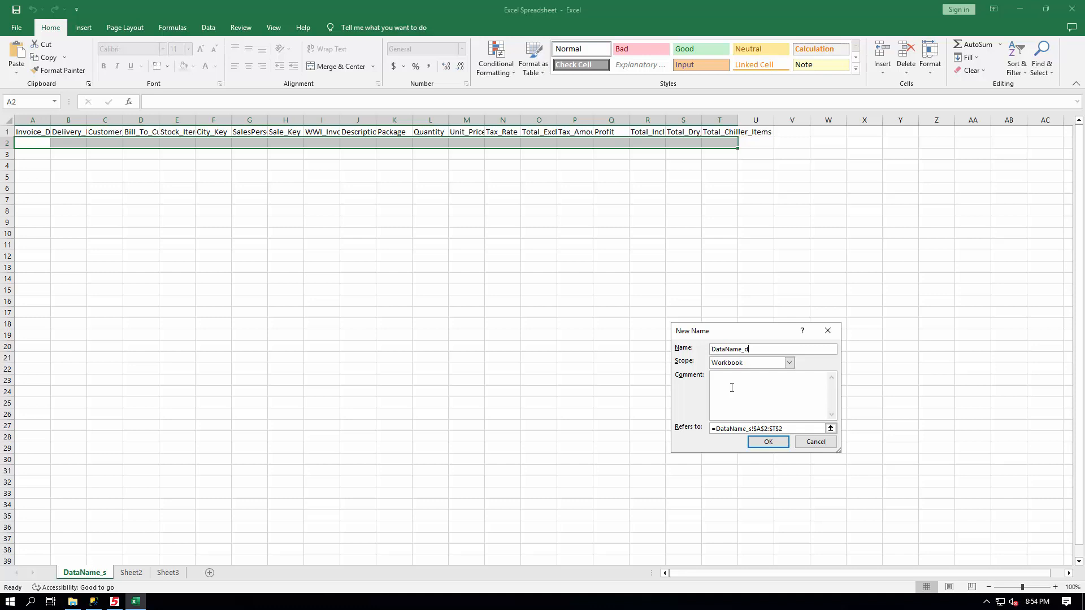
pyautogui.click(763, 446)
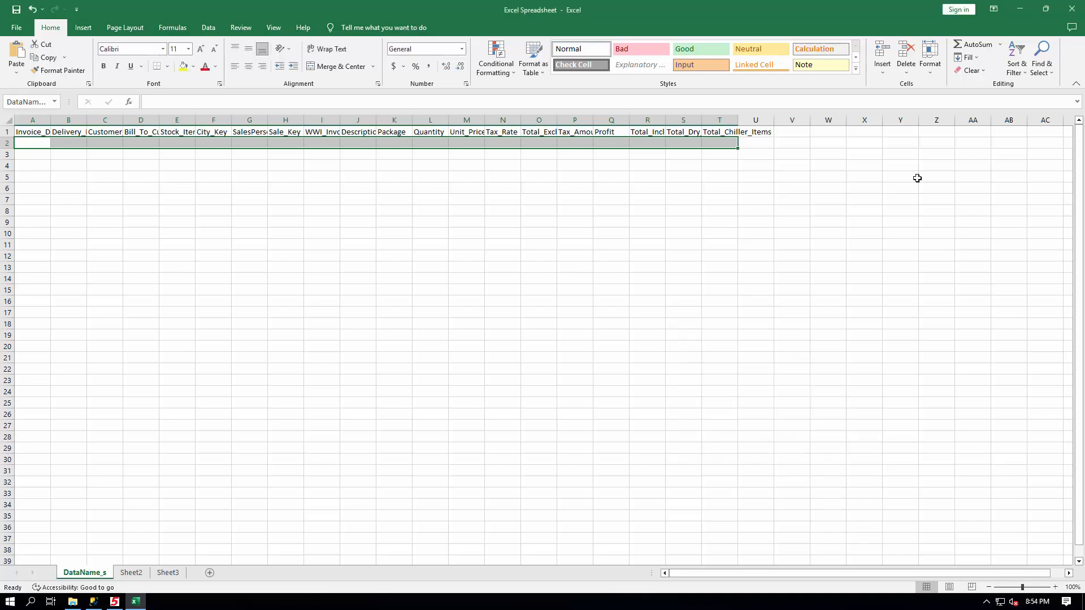
pyautogui.click(1074, 12)
pyautogui.click(519, 320)
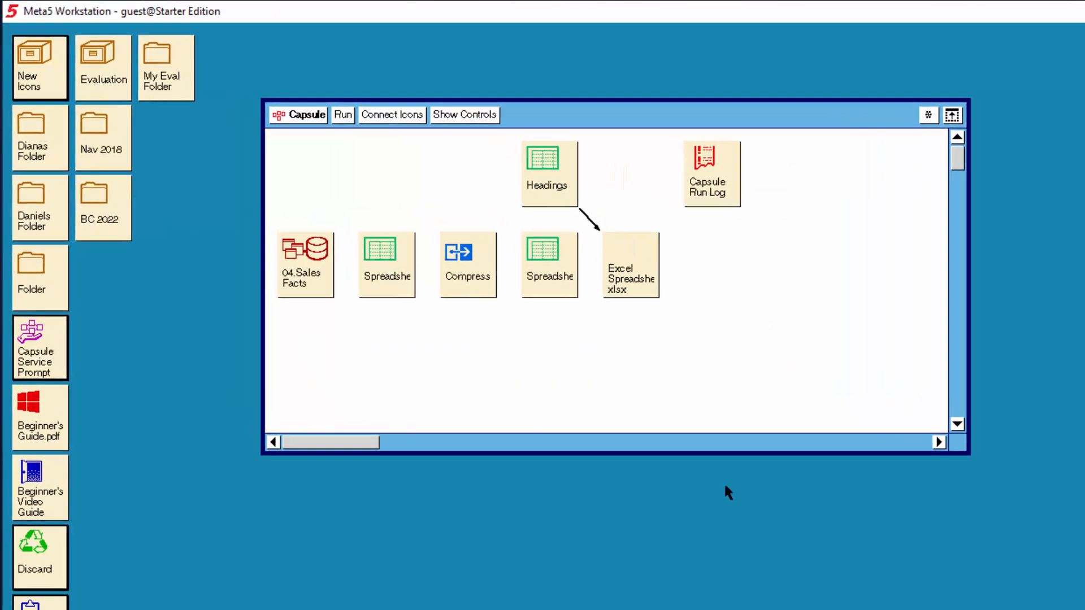
# - Connect 04.Sales Facts, the first spreadsheet, Compress, the second spreadsheet and the Excel spreadsheet in sequence with arrows
pyautogui.click(316, 272)
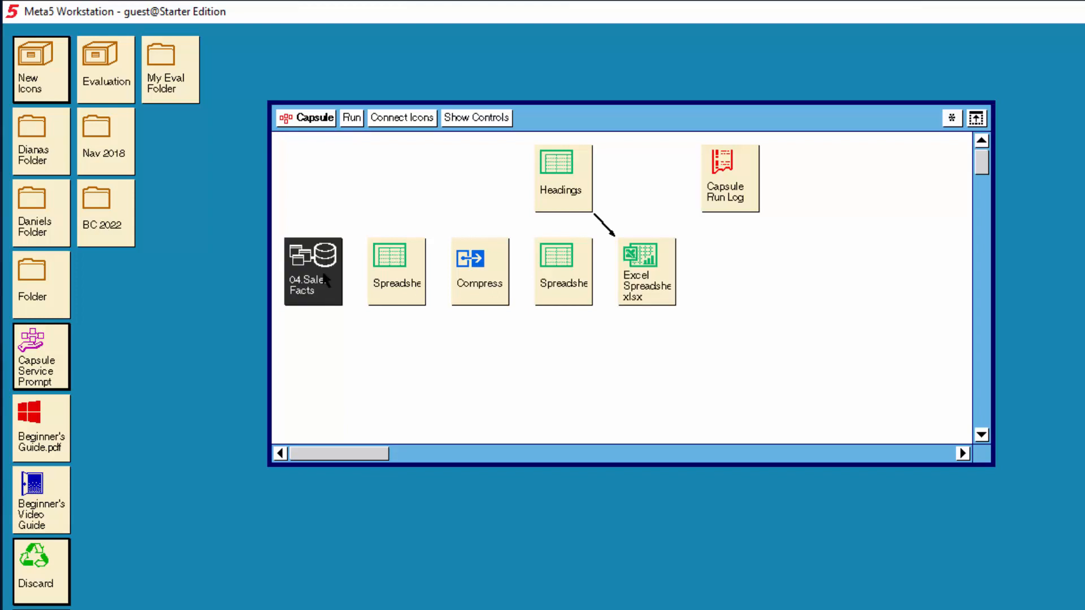
pyautogui.click(402, 120)
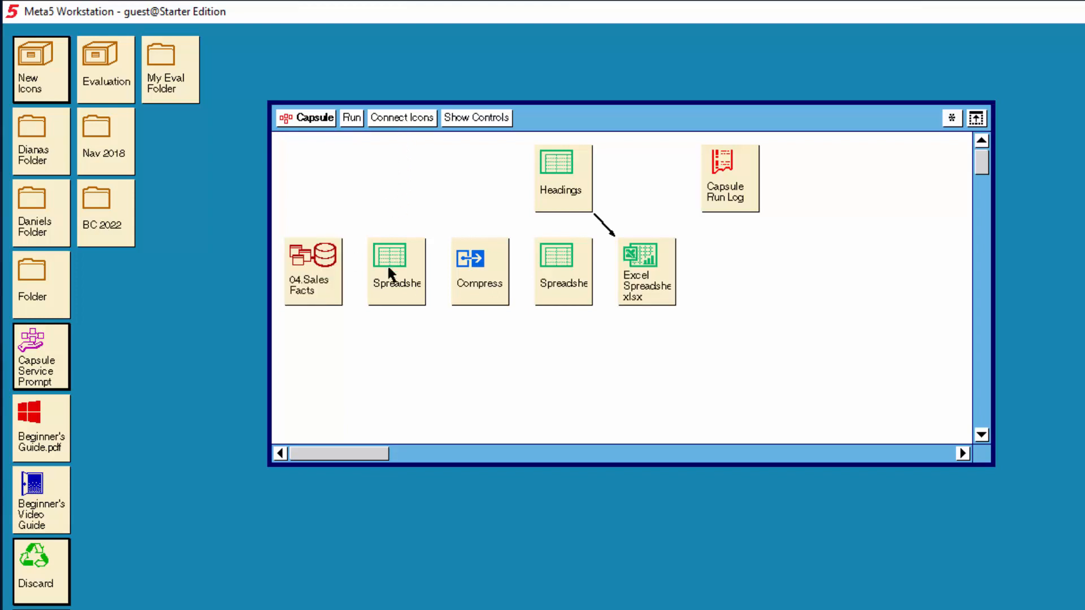
pyautogui.click(394, 279)
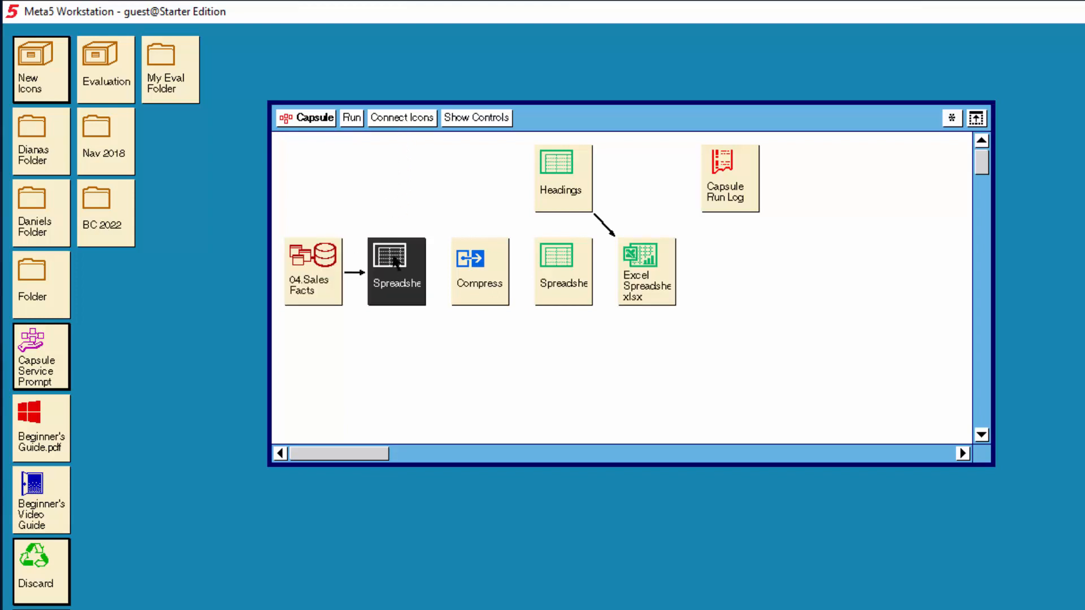
pyautogui.click(408, 125)
pyautogui.click(473, 278)
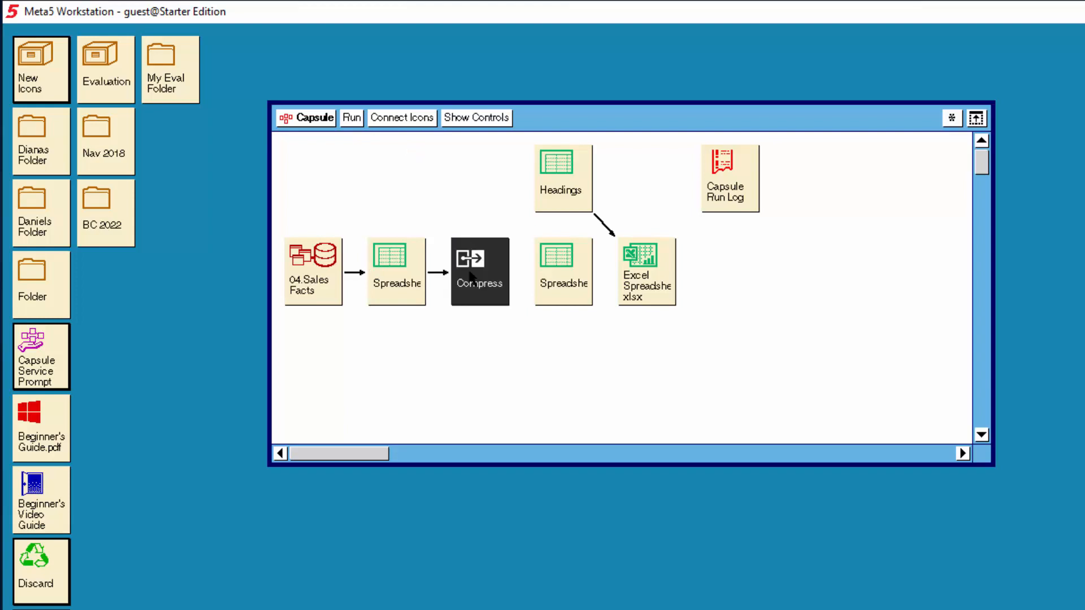
pyautogui.click(416, 119)
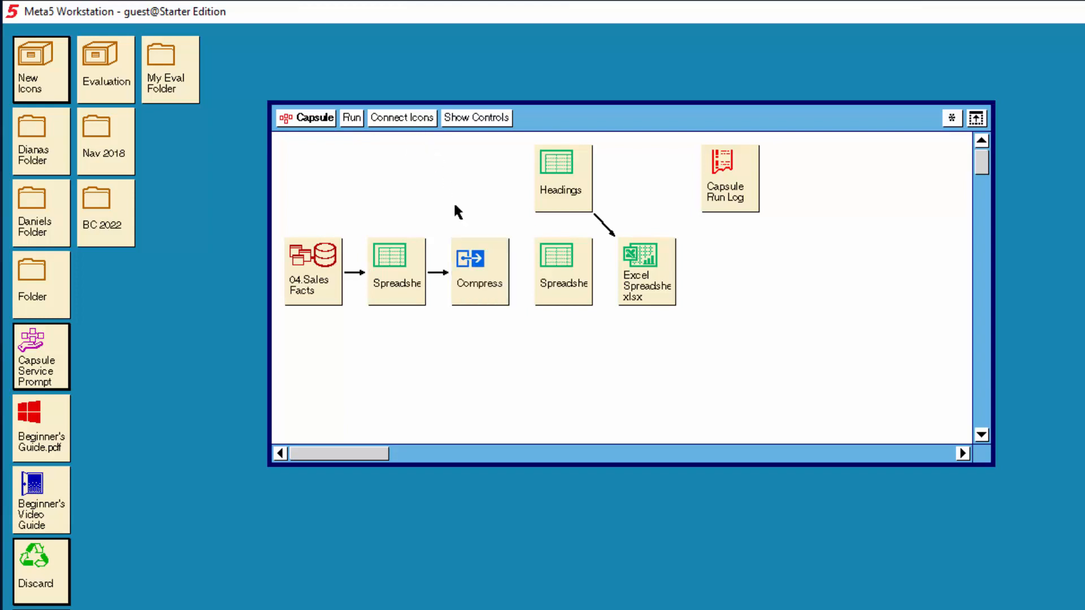
pyautogui.click(551, 287)
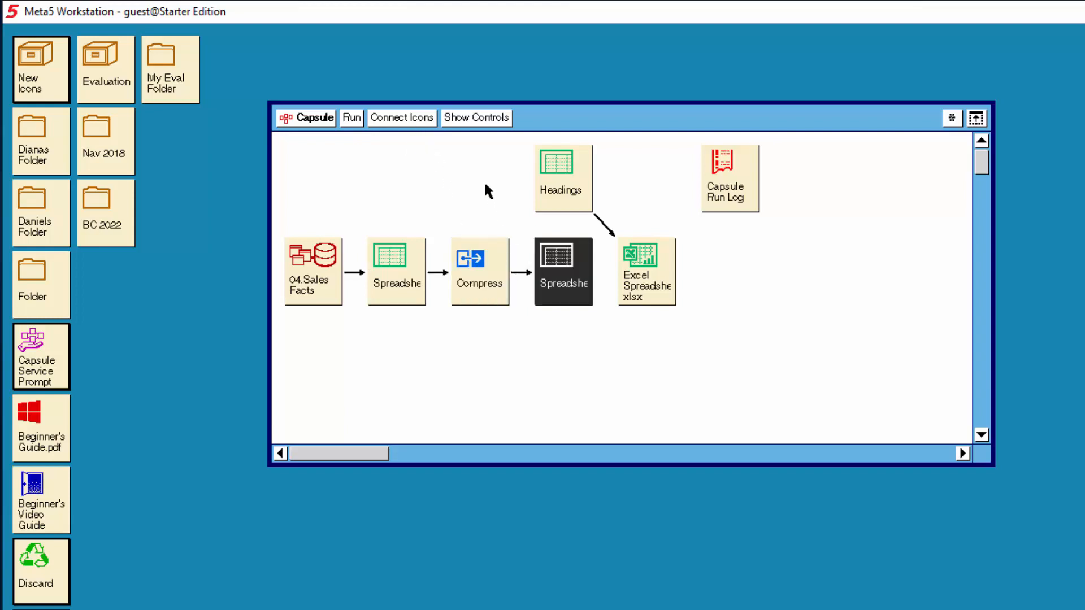
pyautogui.click(413, 120)
# - Set the destination area of the arrow from the second spreadsheet to Excel to Other with region name DataName_d
pyautogui.click(606, 277)
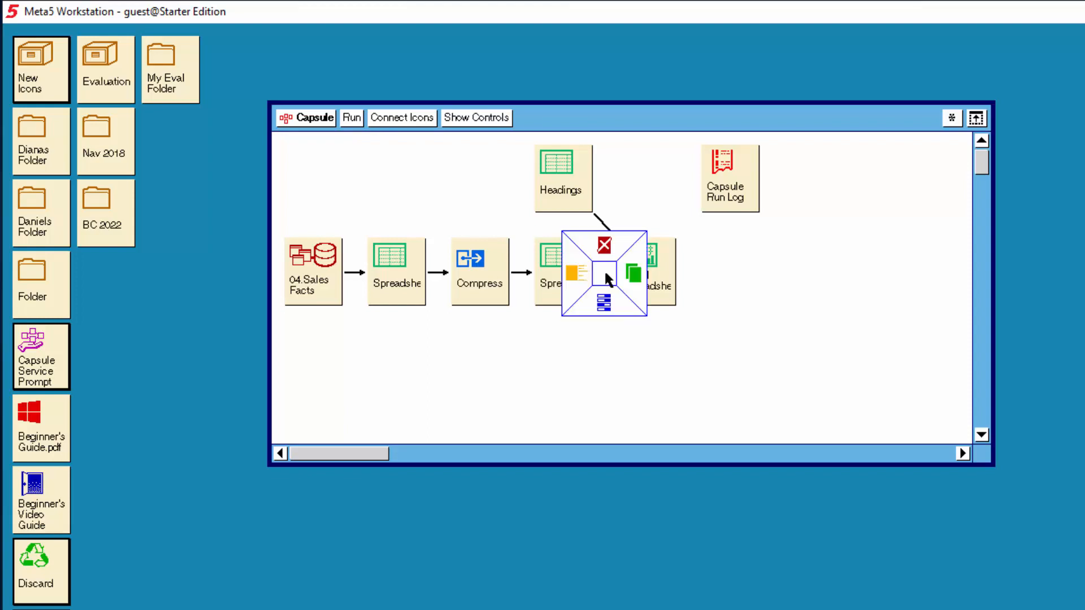
pyautogui.click(606, 303)
pyautogui.click(204, 295)
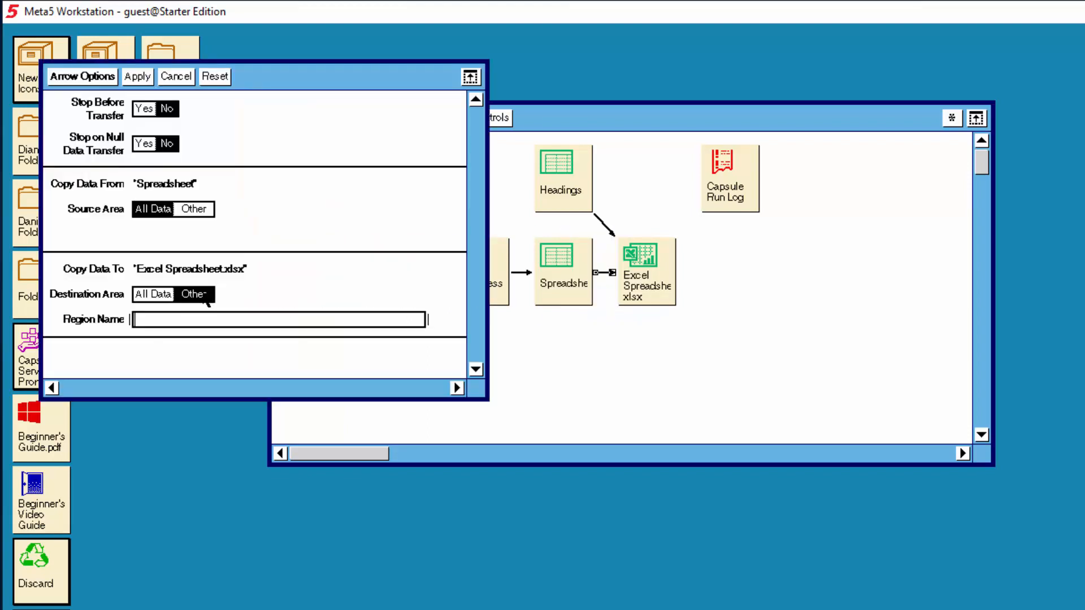
pyautogui.write('DataBane_s')
pyautogui.press('BackSpace')
pyautogui.press('BackSpace')
pyautogui.press('BackSpace')
pyautogui.press('BackSpace')
pyautogui.press('BackSpace')
pyautogui.press('BackSpace')
pyautogui.write('Name')
pyautogui.click(102, 82)
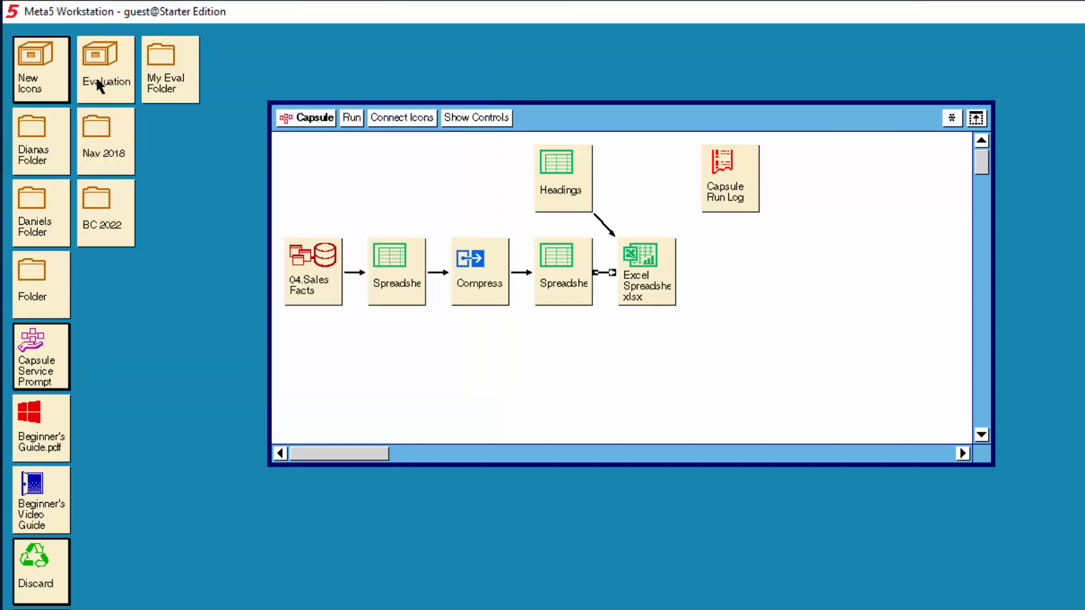
# - Set the Compress transformer to delete row 1, and close its window
pyautogui.click(470, 276)
pyautogui.doubleClick(472, 280)
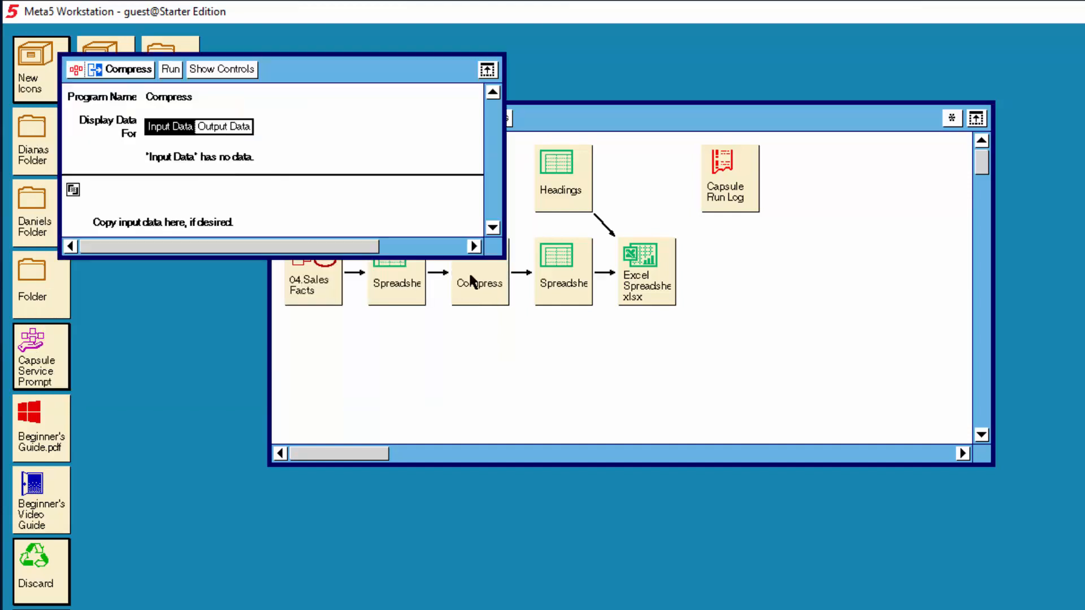
pyautogui.click(242, 77)
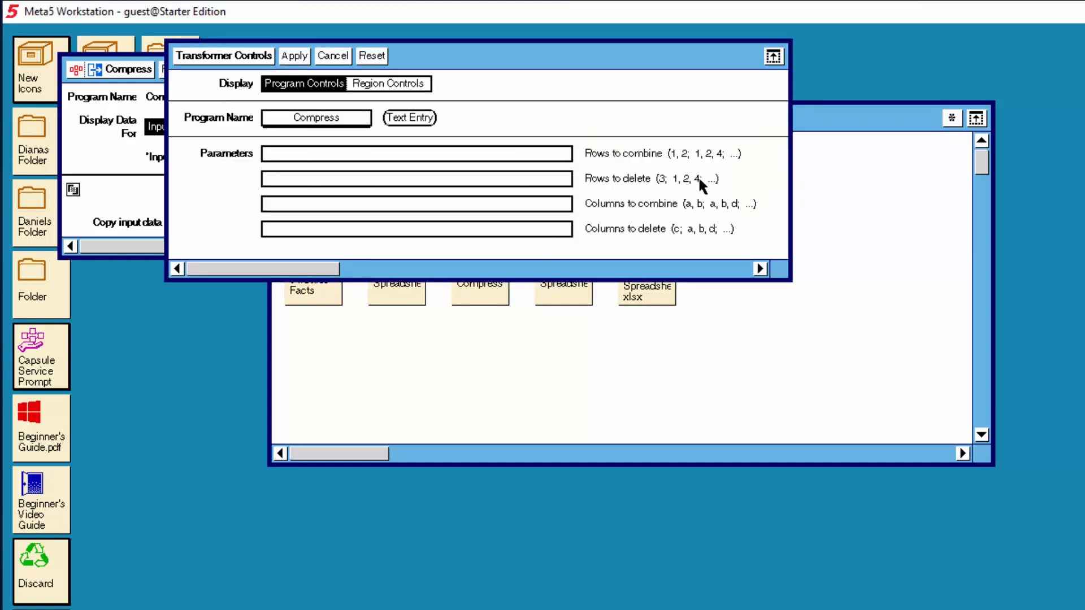
pyautogui.write('1')
pyautogui.click(246, 62)
pyautogui.click(136, 69)
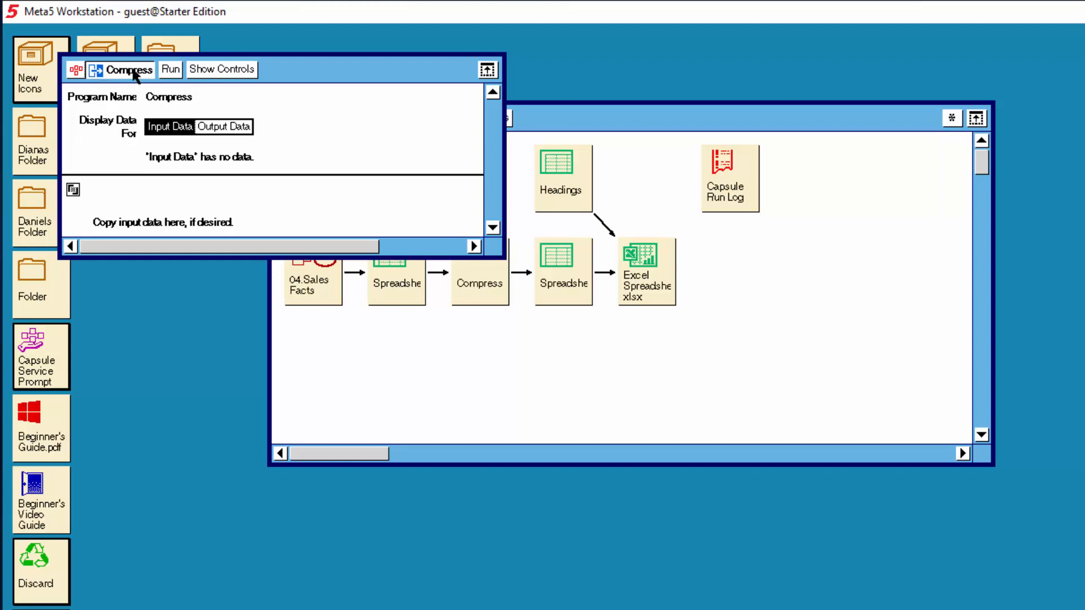
# - Delete the arrow from Headings to the Excel spreadsheet, and run the capsule starting at 04.Sales Facts
pyautogui.rightClick(607, 226)
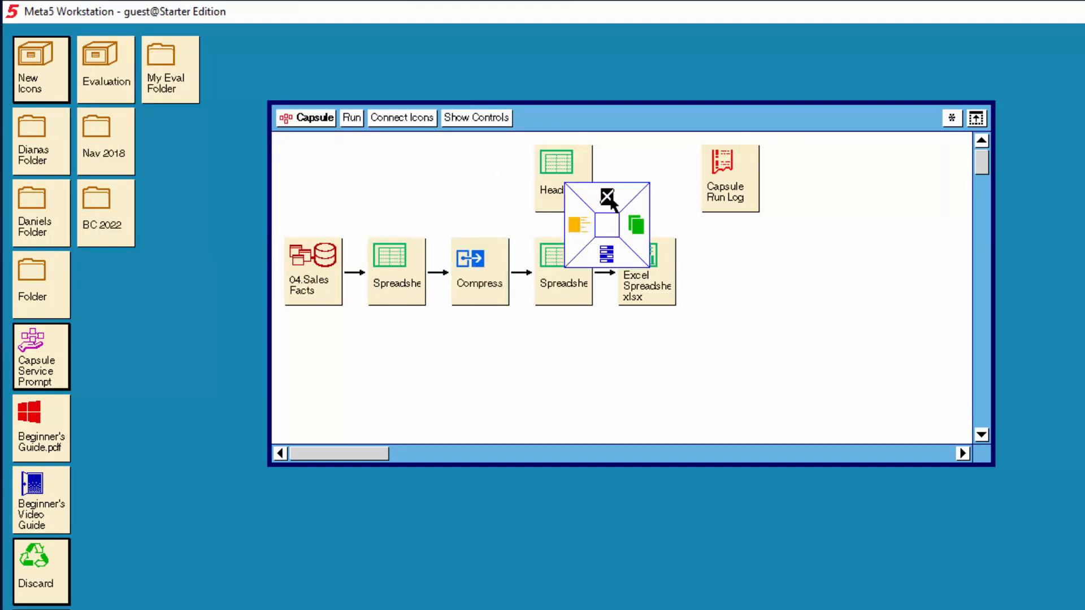
pyautogui.click(610, 197)
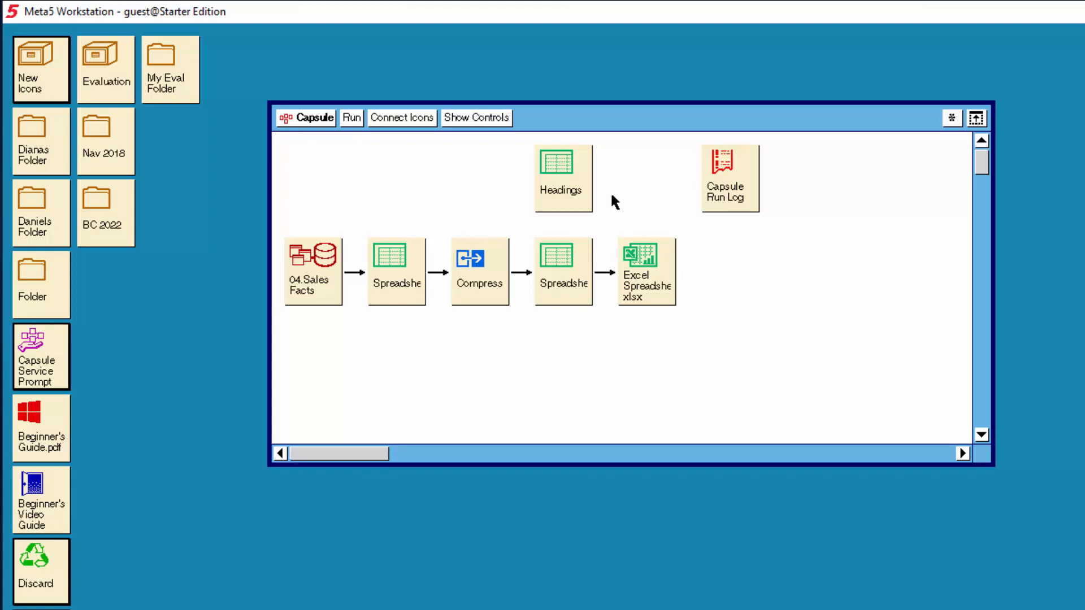
pyautogui.click(321, 281)
pyautogui.click(352, 118)
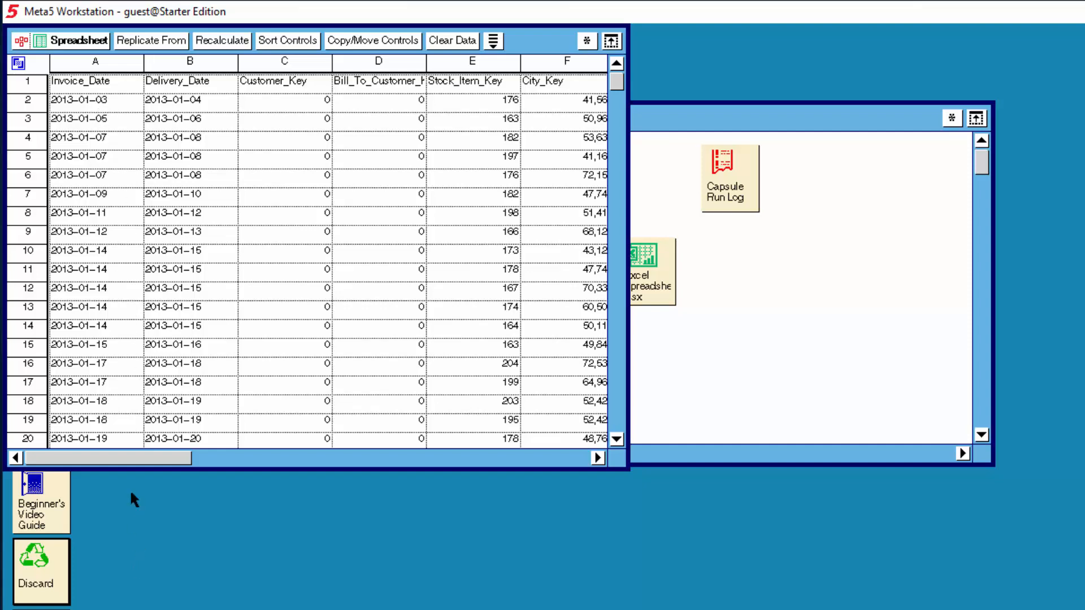
# - Check the heading row, last columns and last rows of the uncompressed spreadsheet, and close it
pyautogui.moveTo(142, 461); pyautogui.dragTo(643, 458)
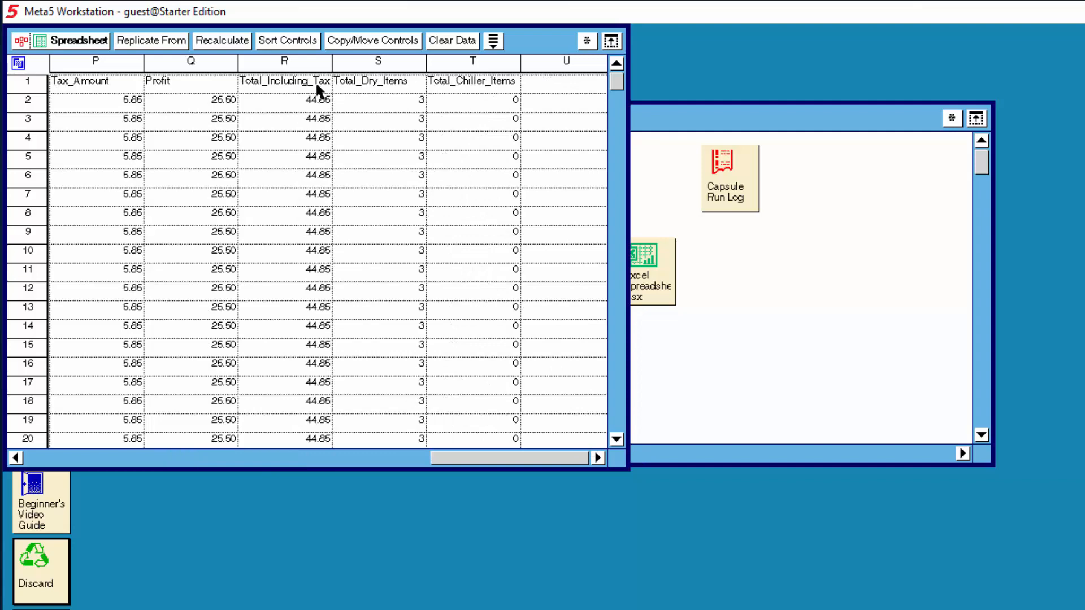
pyautogui.moveTo(617, 84); pyautogui.dragTo(617, 421)
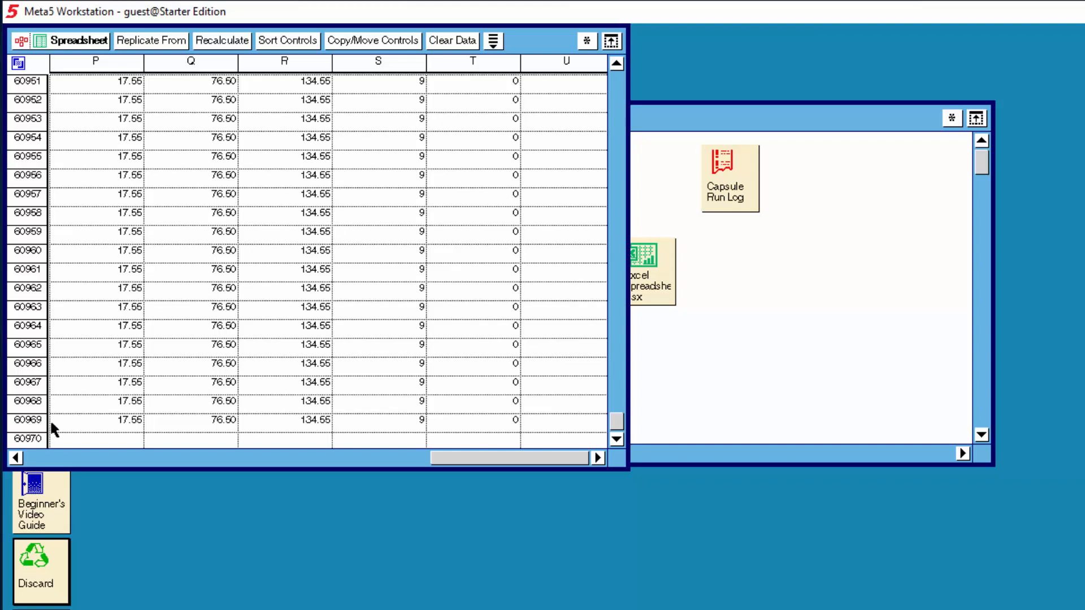
pyautogui.click(83, 44)
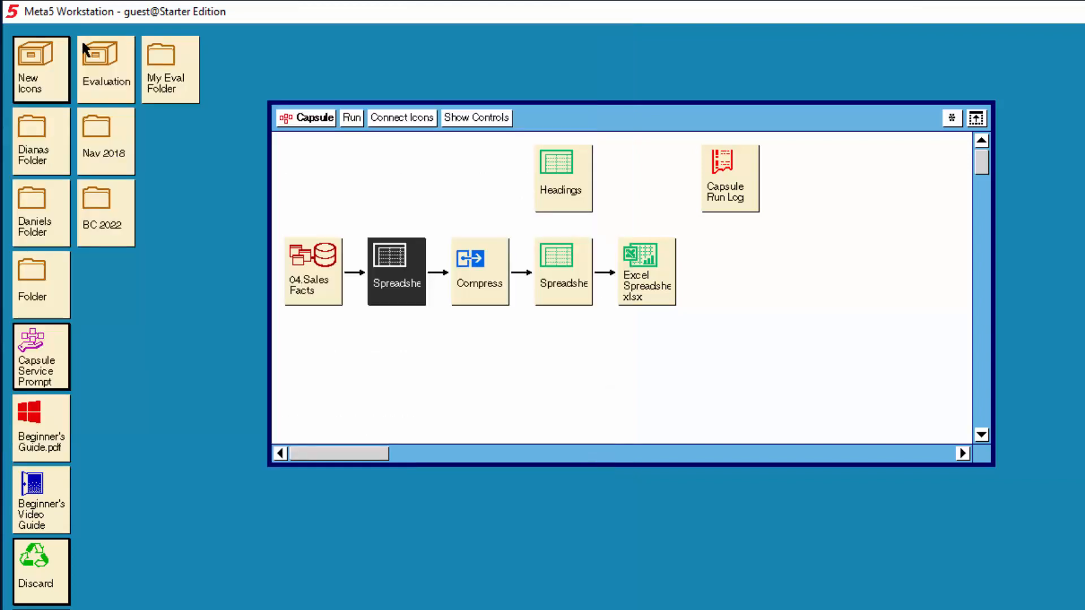
# - Open the spreadsheet after Compress, examine its first row and last rows, and close it
pyautogui.click(568, 285)
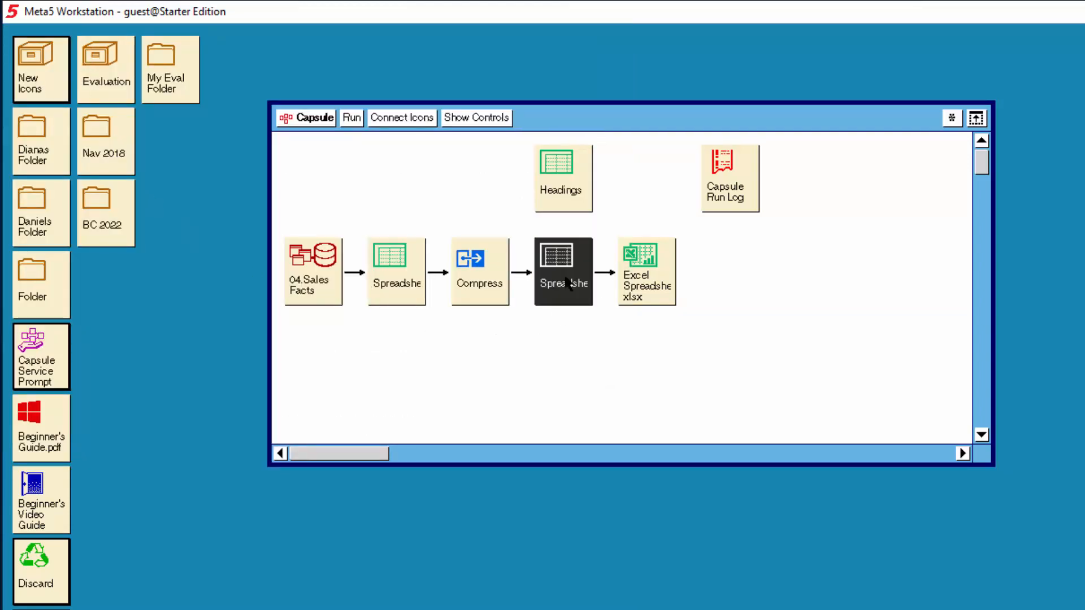
pyautogui.doubleClick(568, 282)
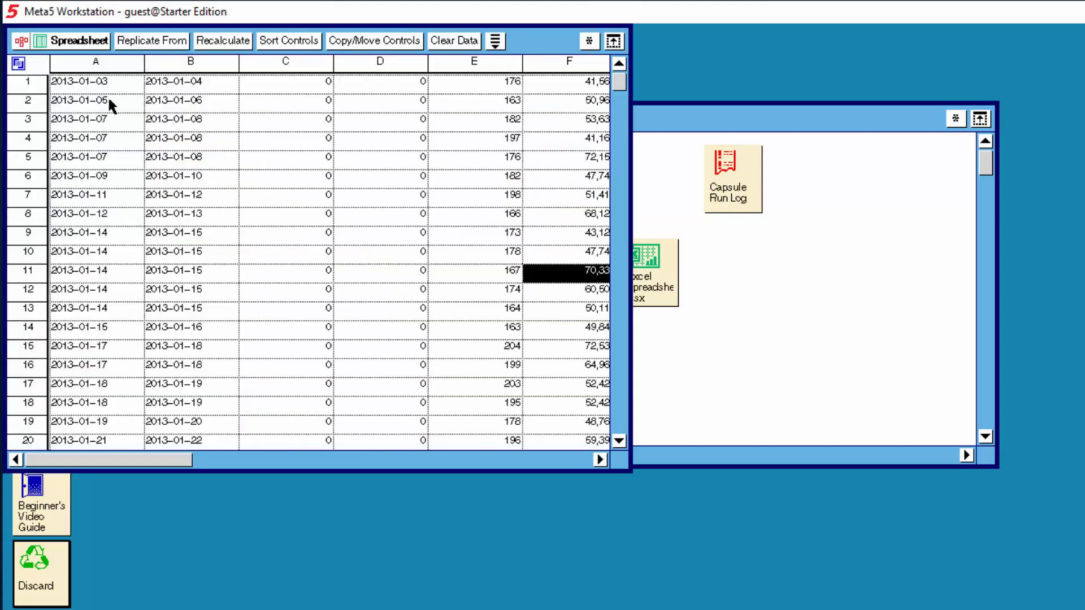
pyautogui.click(96, 87)
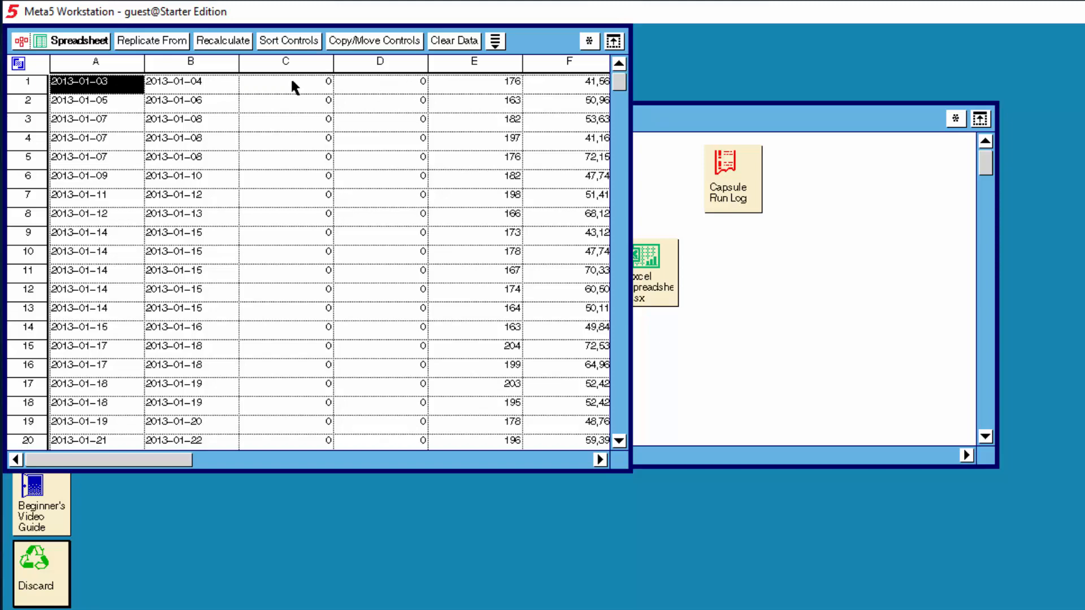
pyautogui.hotkey('ctrl', 'End')
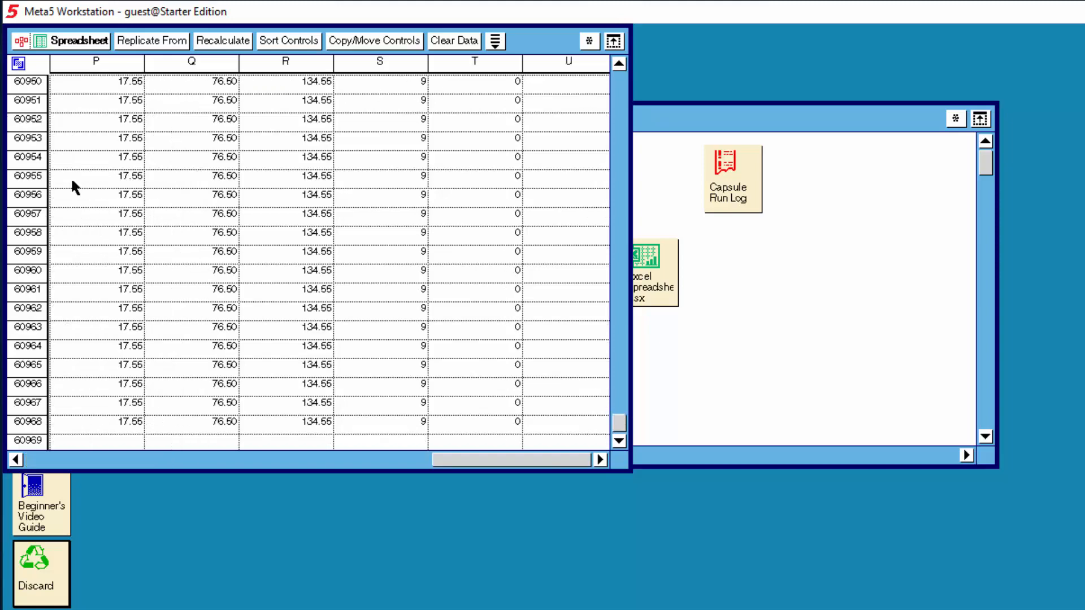
pyautogui.click(70, 44)
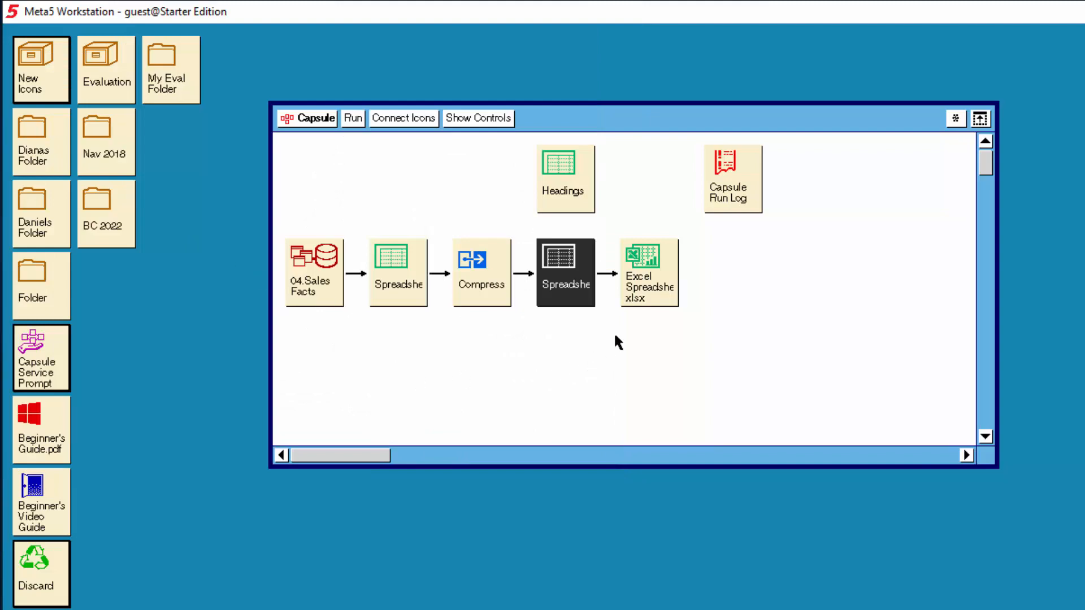
# - Open the Excel spreadsheet, examine the transferred headings and data down to the last row, and close the workbook
pyautogui.doubleClick(646, 277)
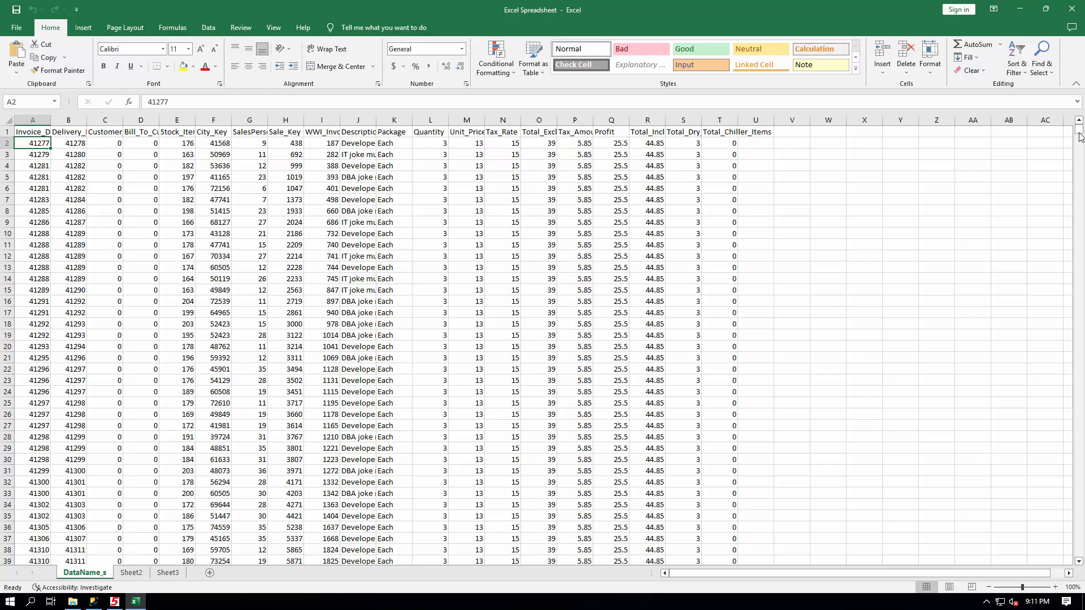
pyautogui.moveTo(1079, 135); pyautogui.dragTo(1083, 432)
pyautogui.moveTo(1083, 513); pyautogui.dragTo(1081, 566)
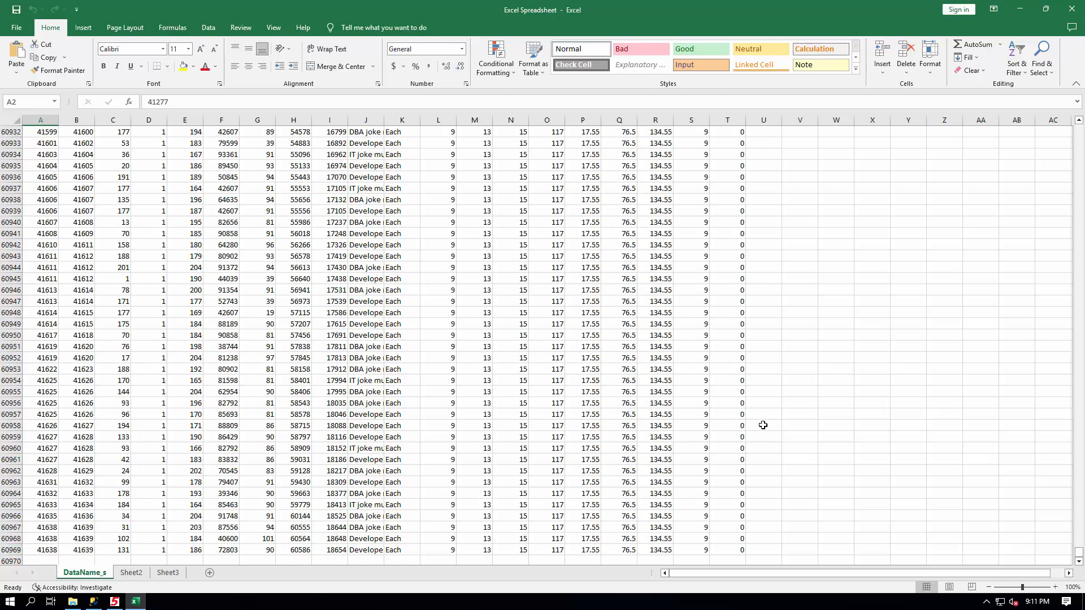
pyautogui.click(1071, 10)
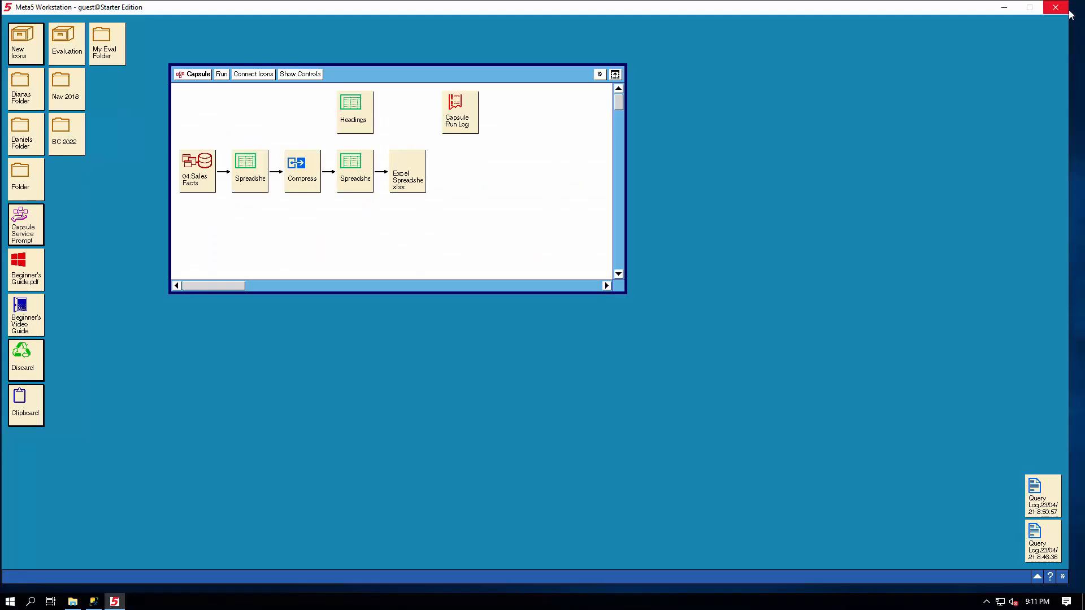
# - Close the capsule window and log off from the workstation
pyautogui.doubleClick(197, 76)
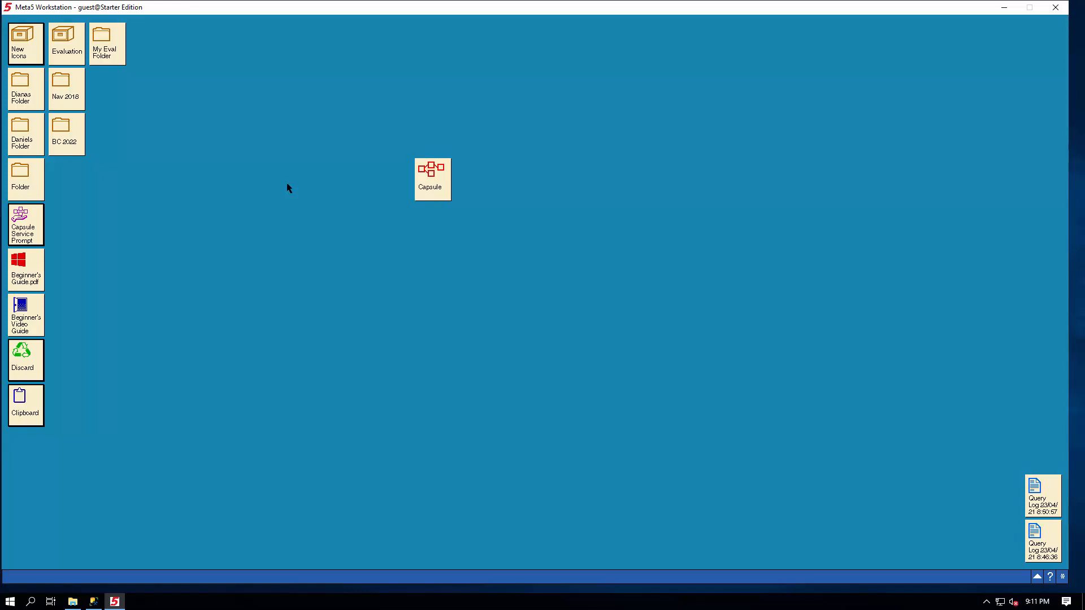
pyautogui.click(1063, 577)
pyautogui.click(993, 562)
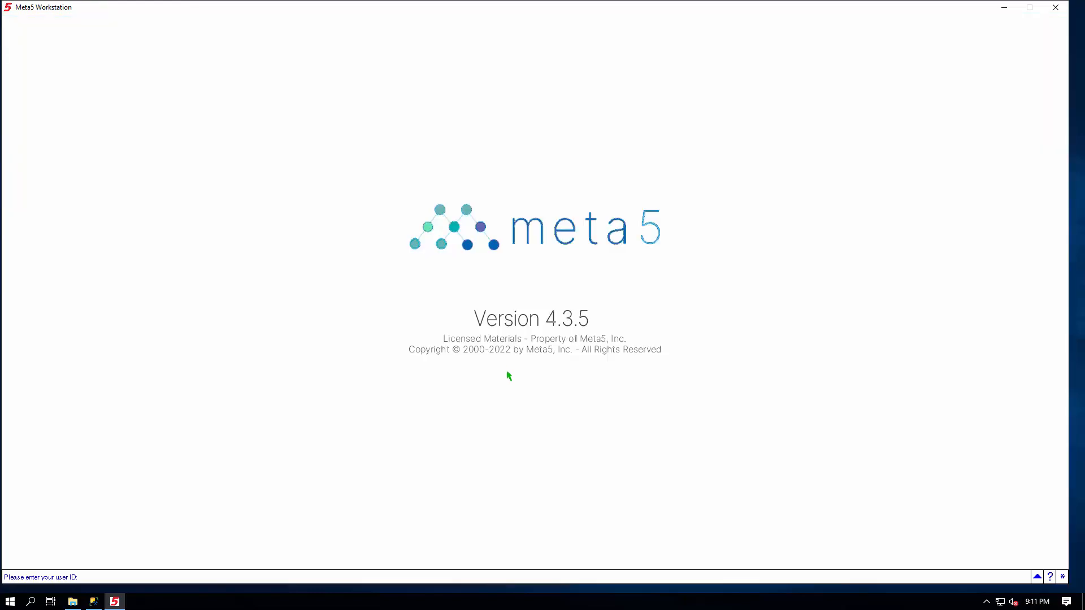